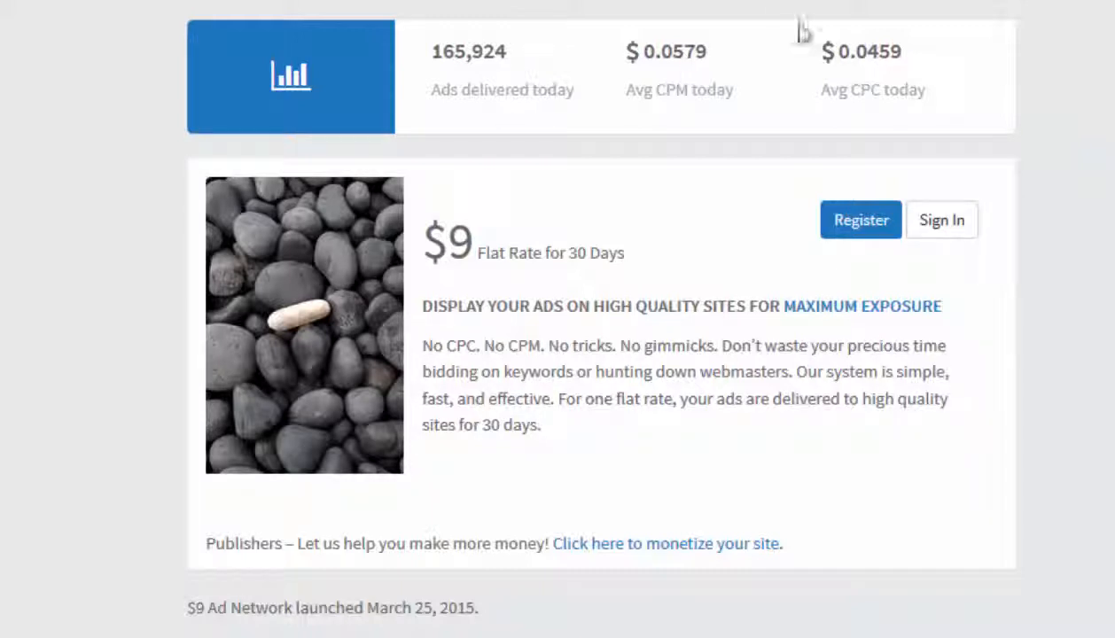
# Sign in to the advertiser account and scroll through the dashboard's ad statistics
pyautogui.click(937, 224)
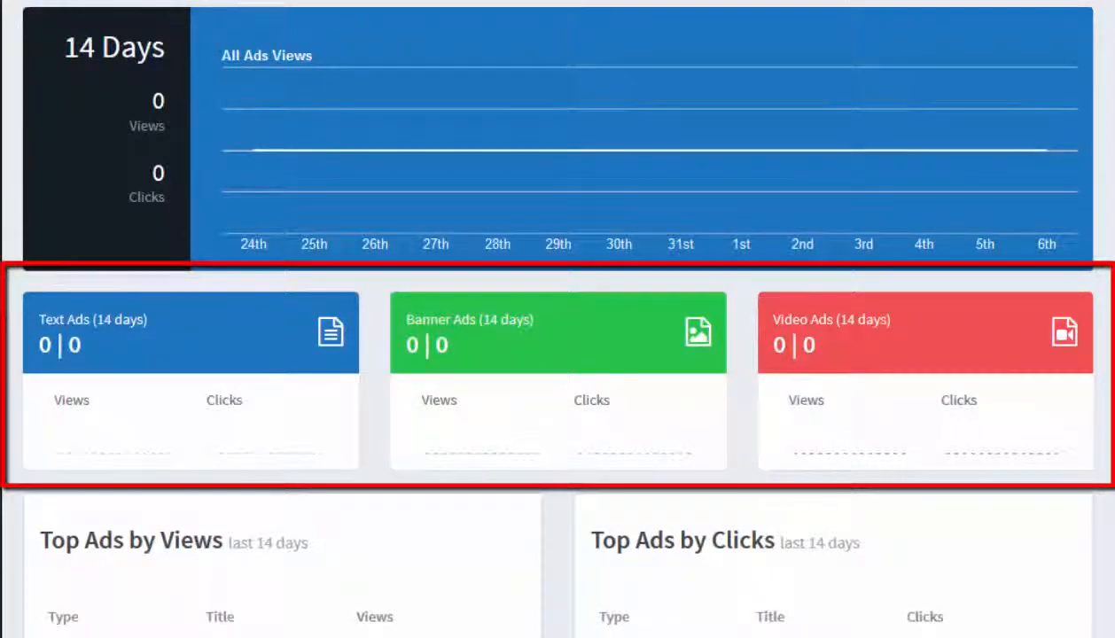
pyautogui.scroll(-1, 558, 319)
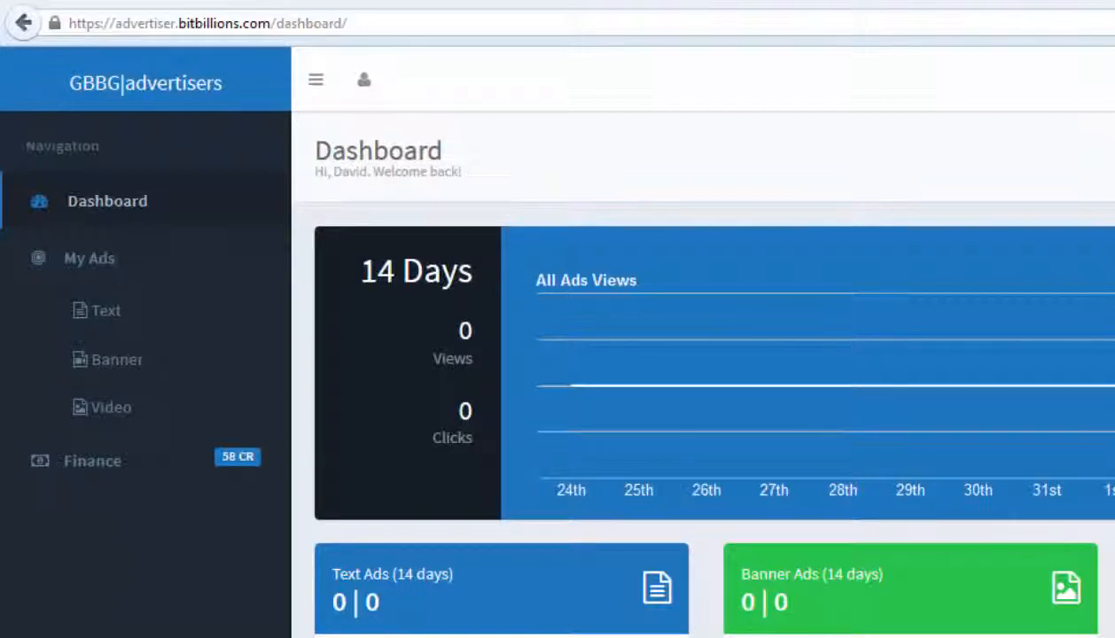
# Open the finance history from the Finance section
pyautogui.click(99, 462)
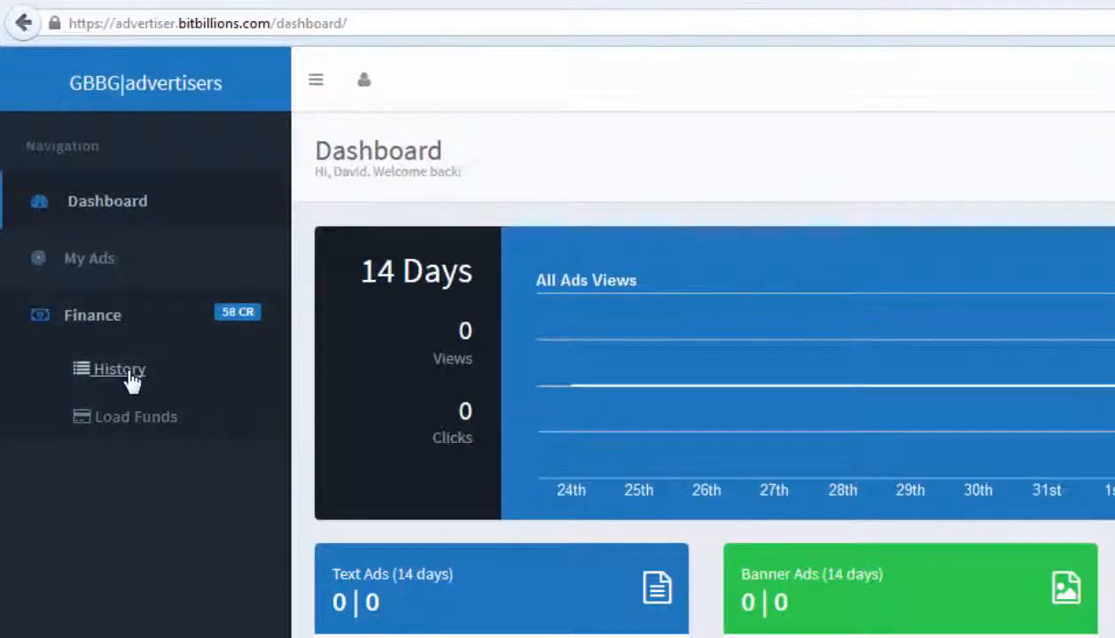
pyautogui.click(130, 379)
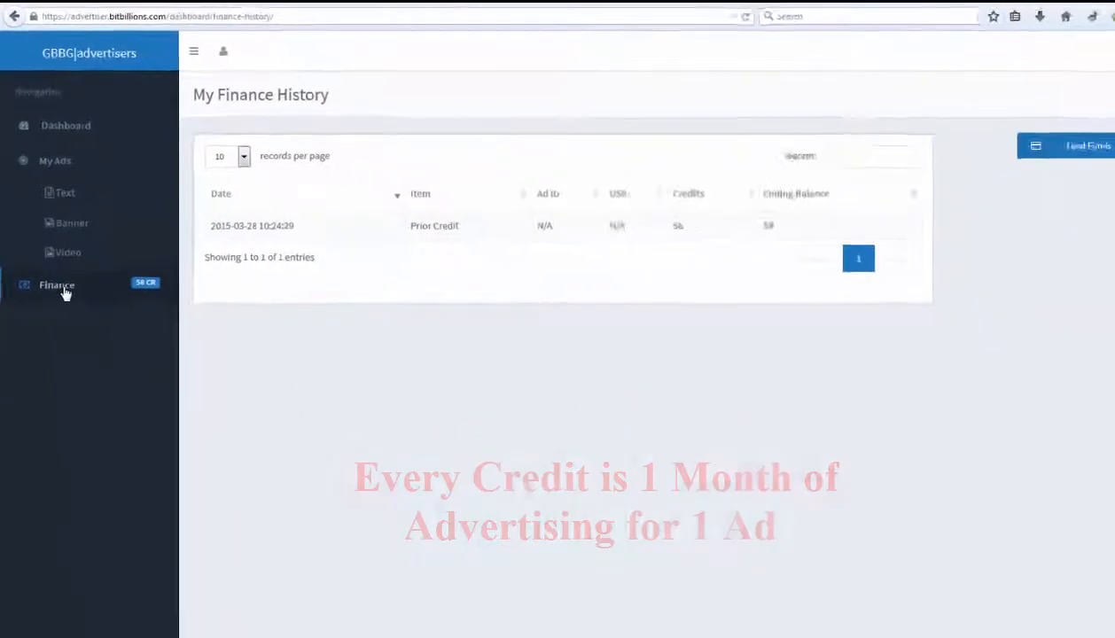
# Open the Load Funds page and view the Payza credit quantity options
pyautogui.click(1024, 149)
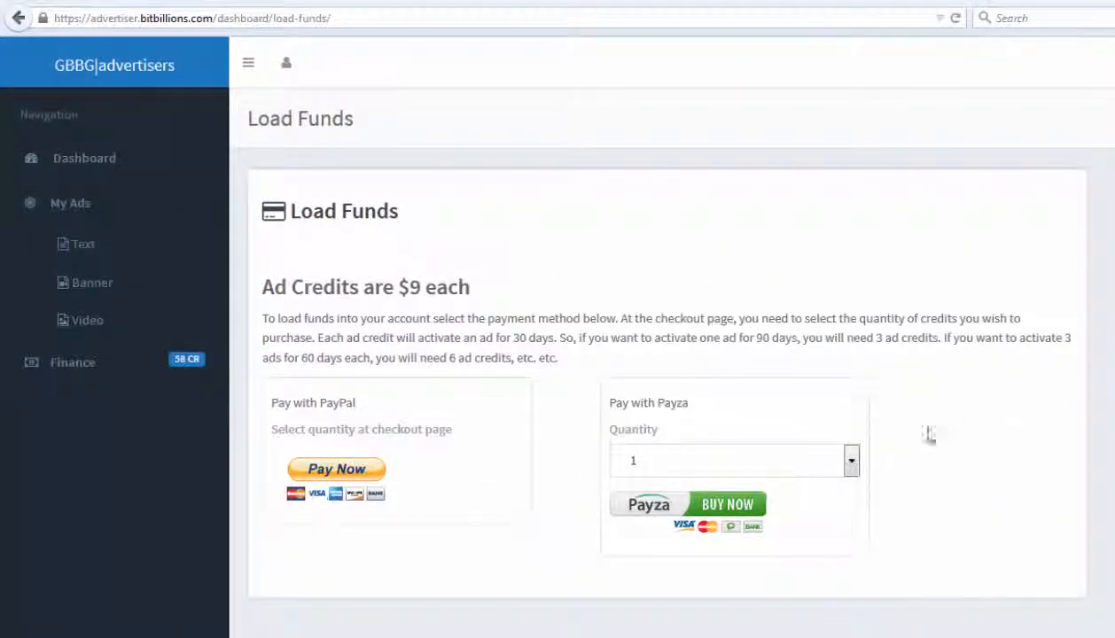
pyautogui.click(851, 464)
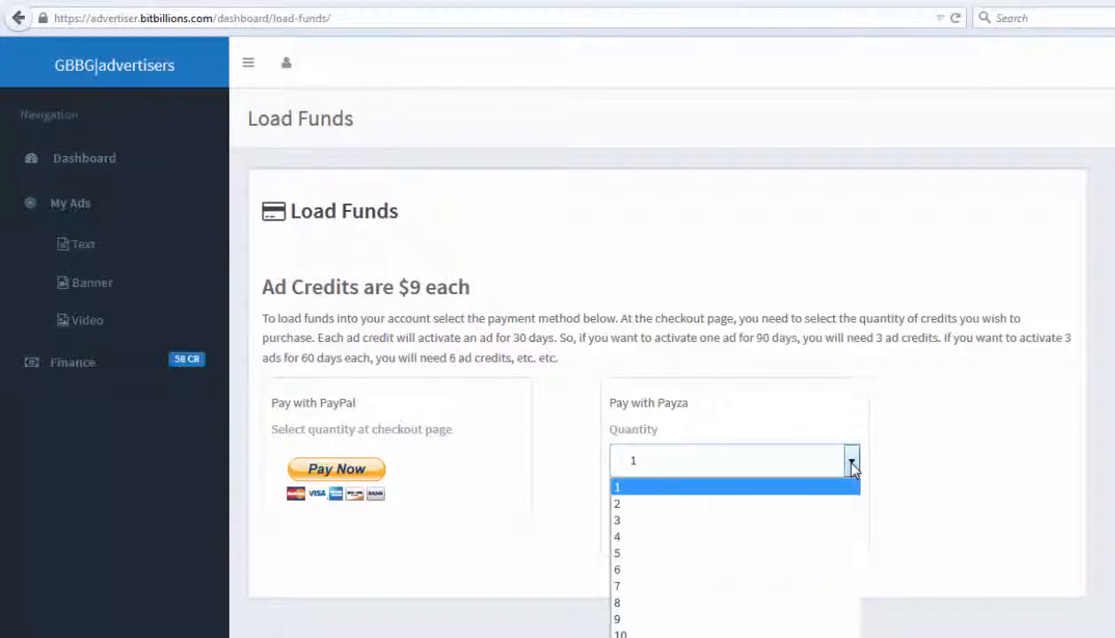
pyautogui.click(974, 372)
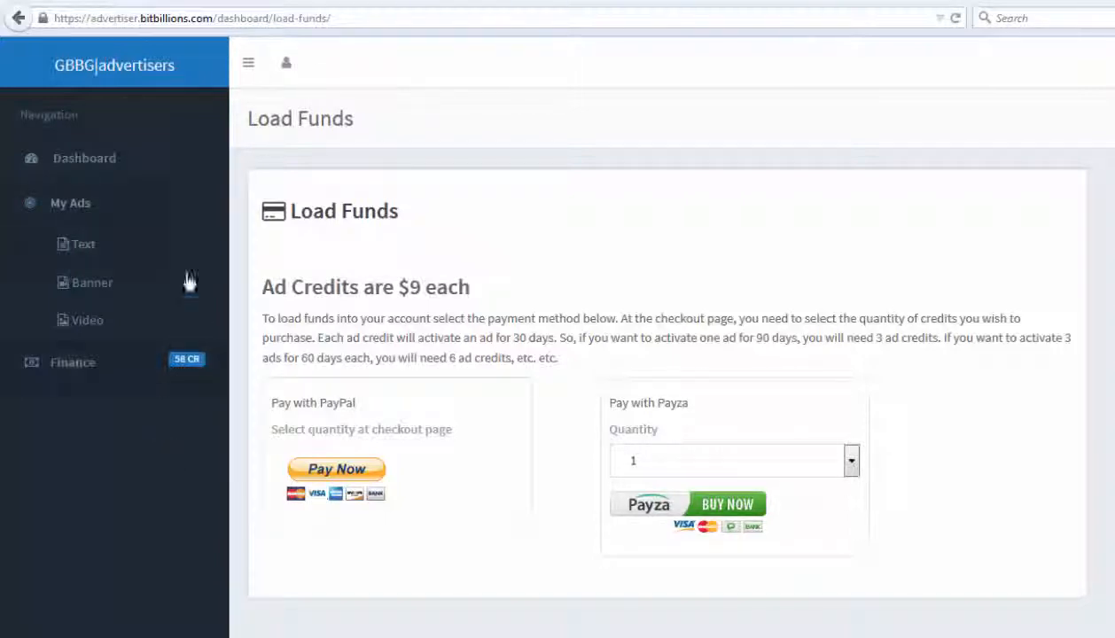
# Create a text ad titled "$9 Flat Rate for 30 Days" with the content text and referral target URL
pyautogui.click(79, 254)
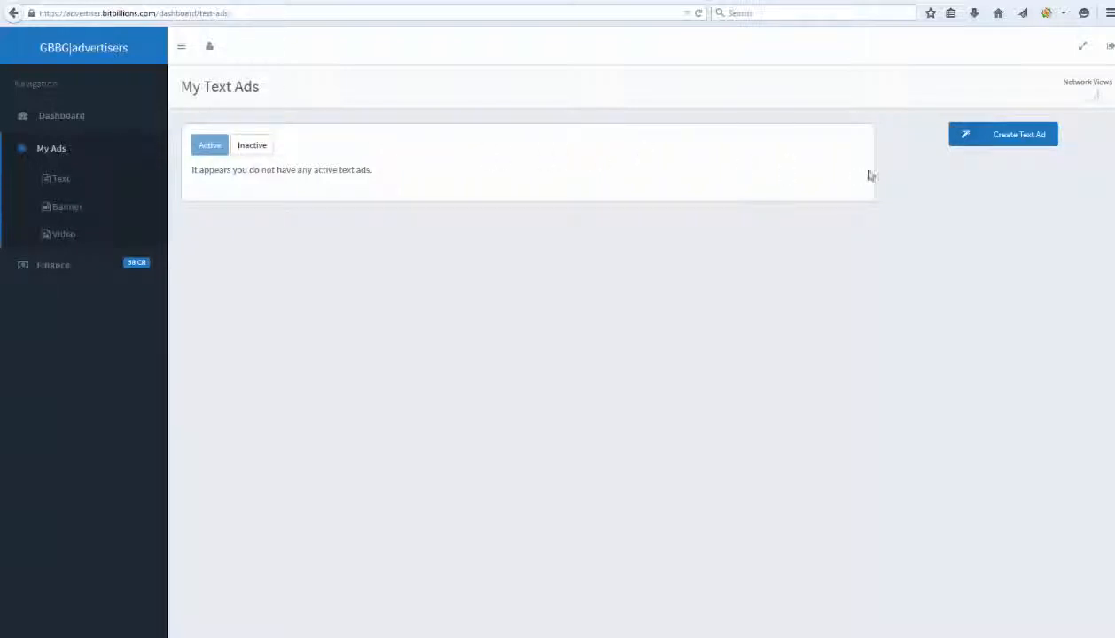
pyautogui.click(1022, 138)
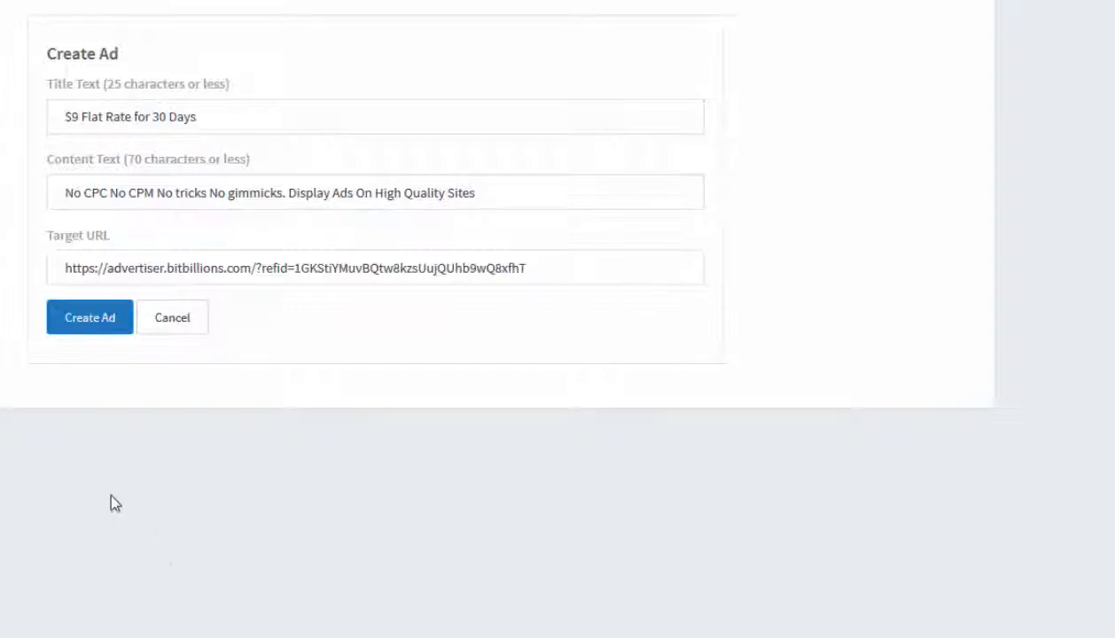
pyautogui.click(88, 321)
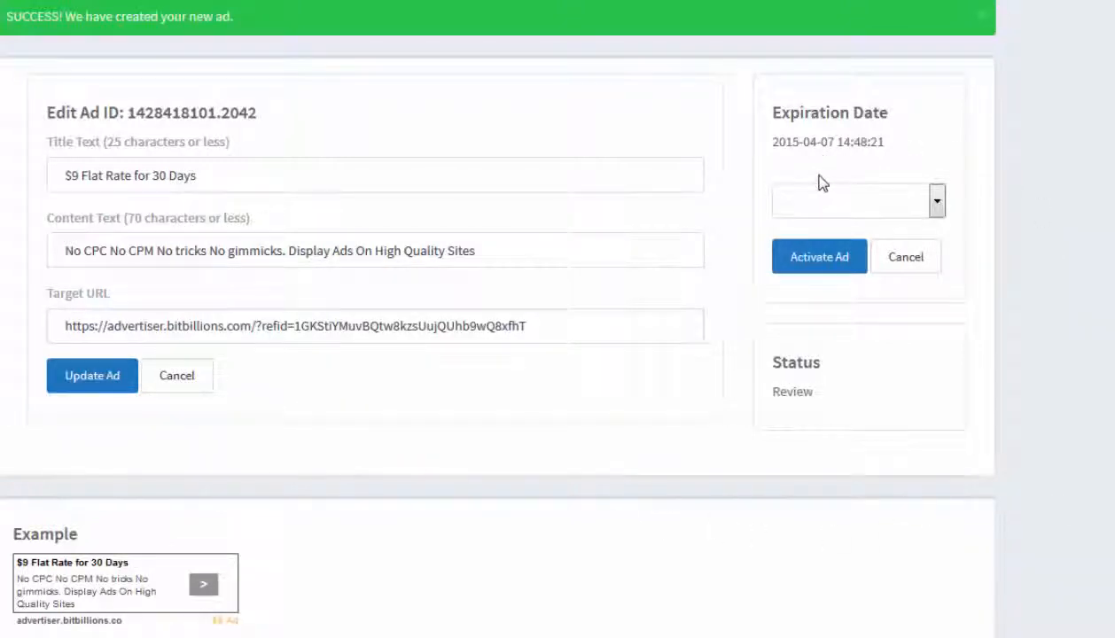
# Activate the text ad with a 30 Days expiration period
pyautogui.click(819, 267)
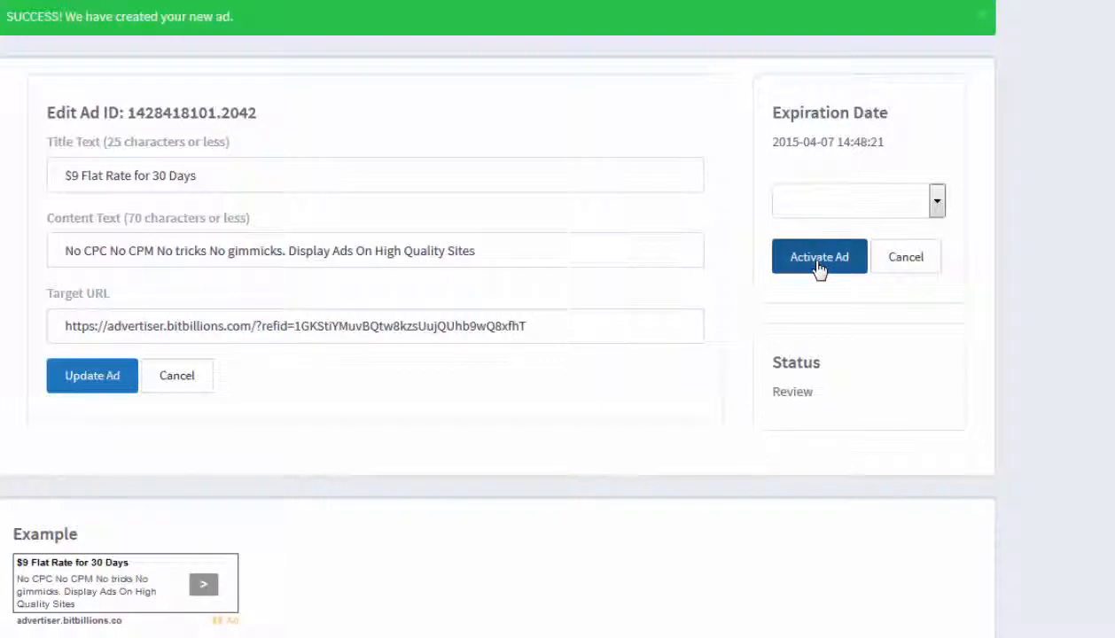
pyautogui.click(937, 203)
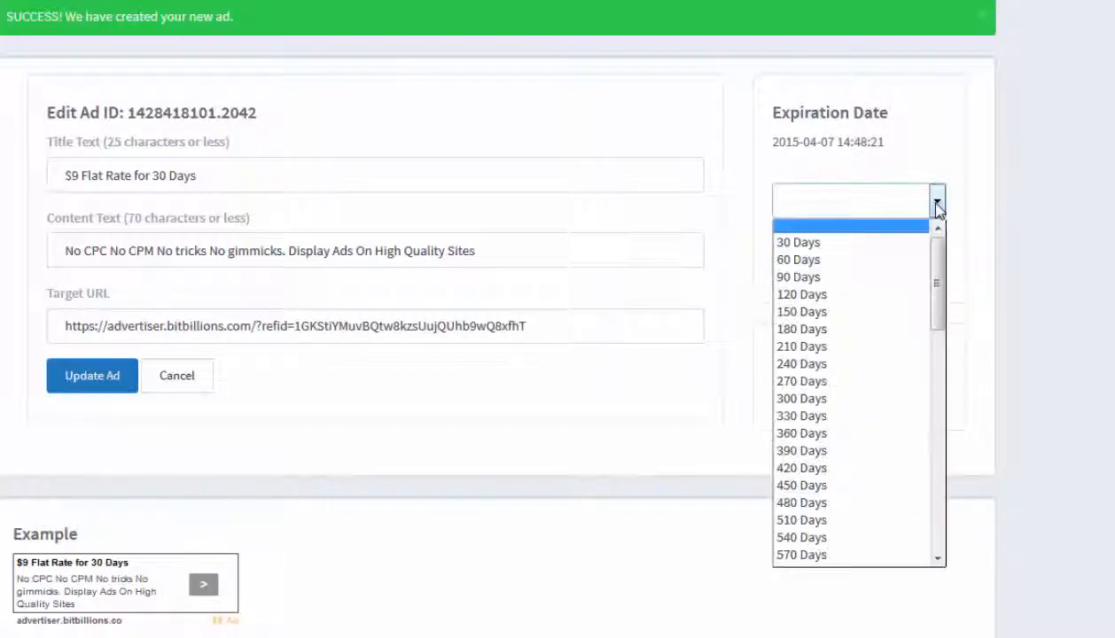
pyautogui.moveTo(943, 257); pyautogui.dragTo(951, 225)
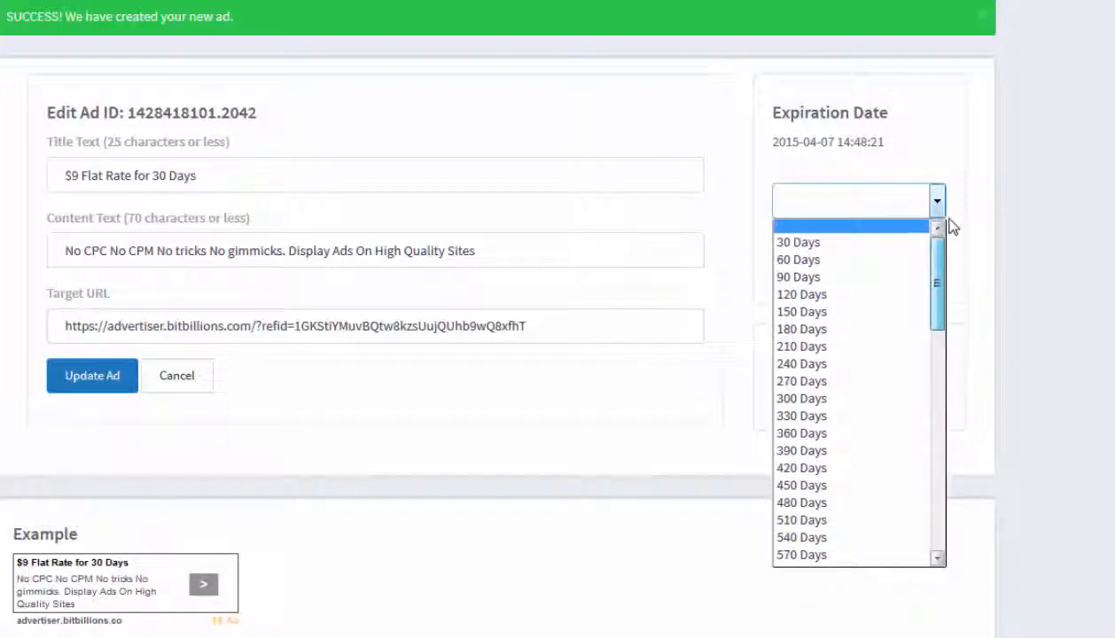
pyautogui.click(1052, 175)
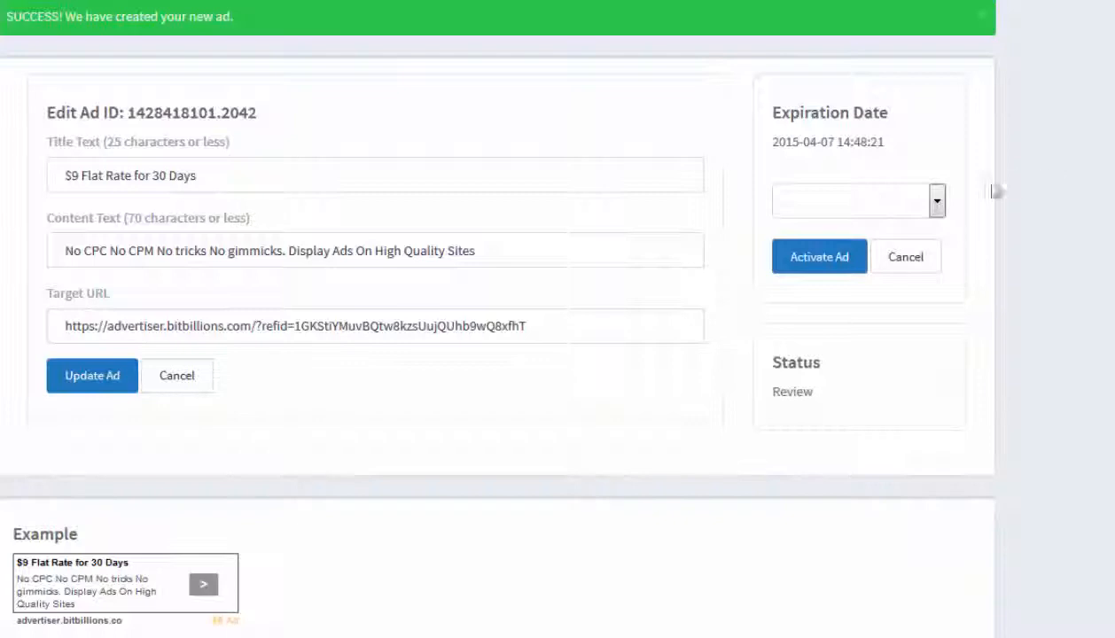
pyautogui.click(937, 209)
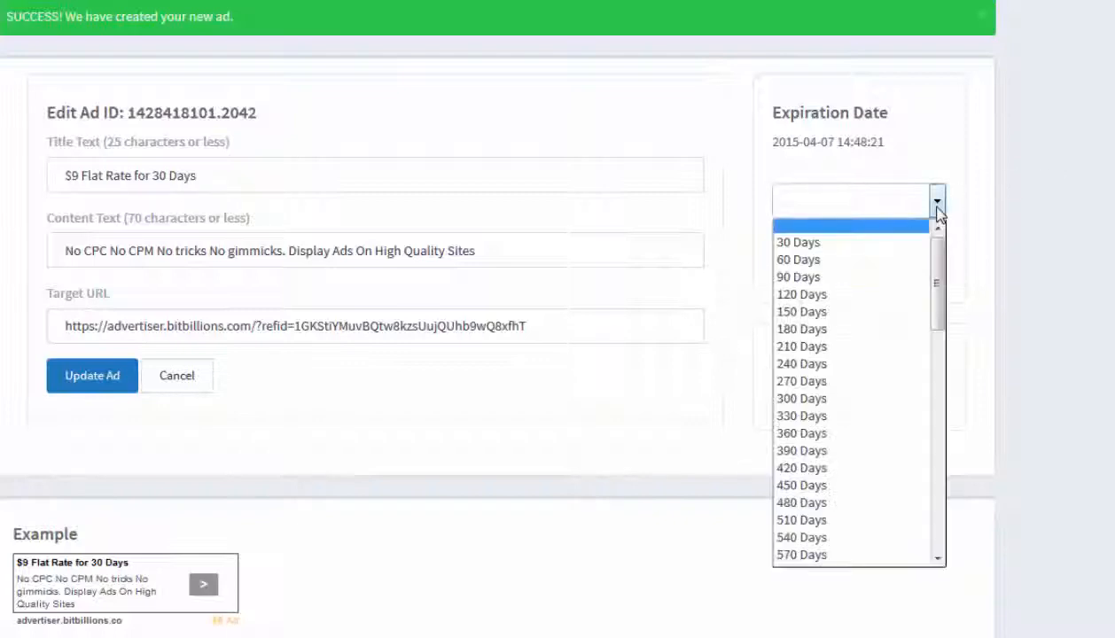
pyautogui.click(846, 243)
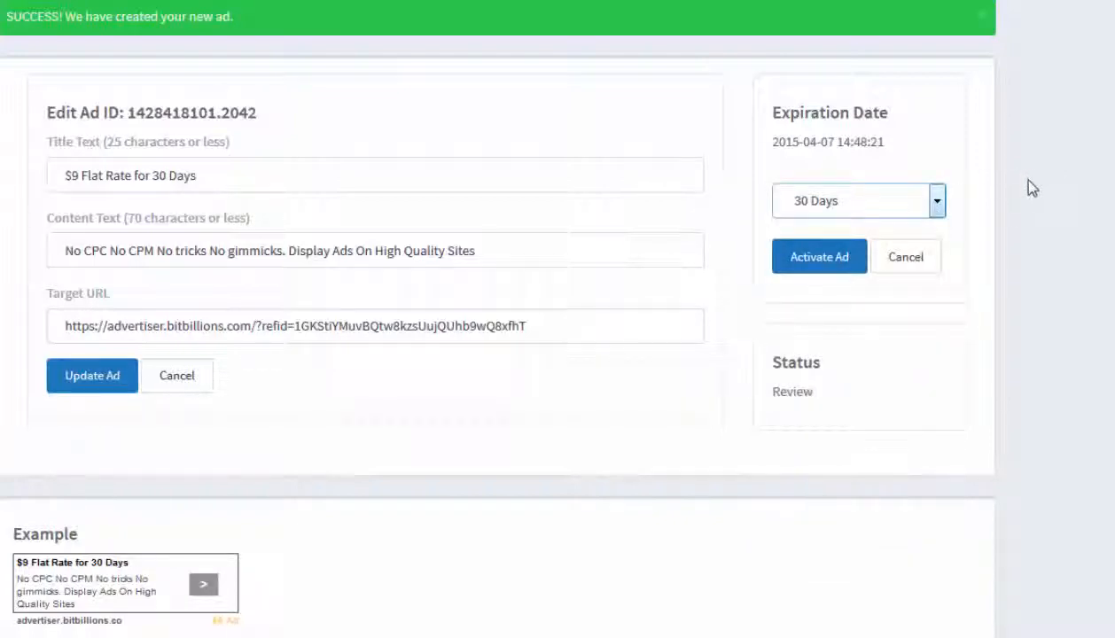
pyautogui.click(824, 257)
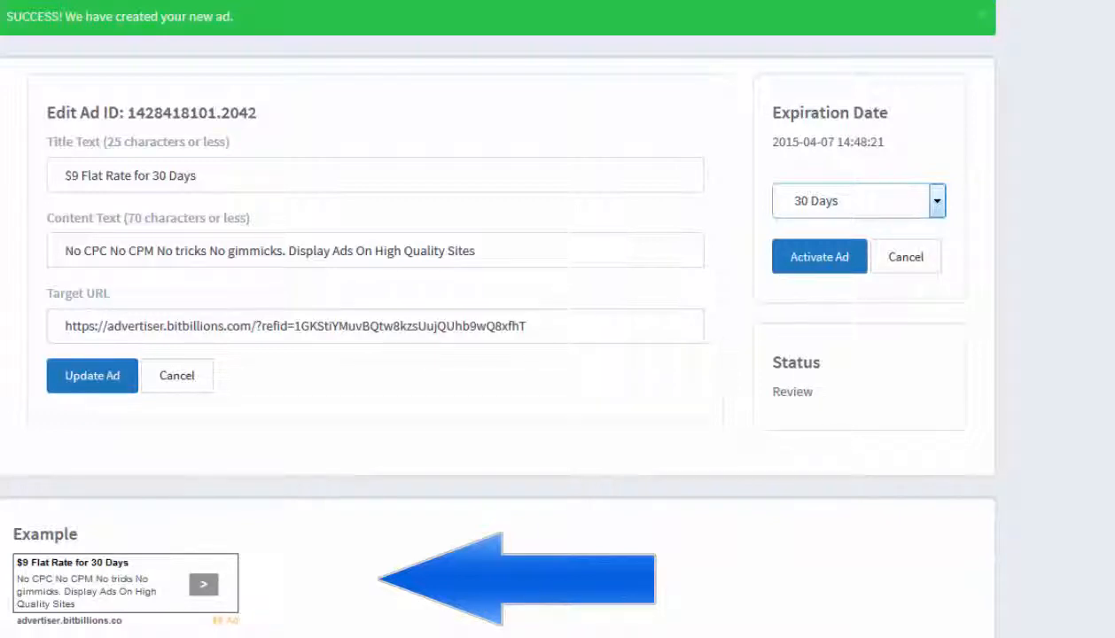
# Delete the word "Sites" from the ad's content text and update the ad
pyautogui.click(477, 251)
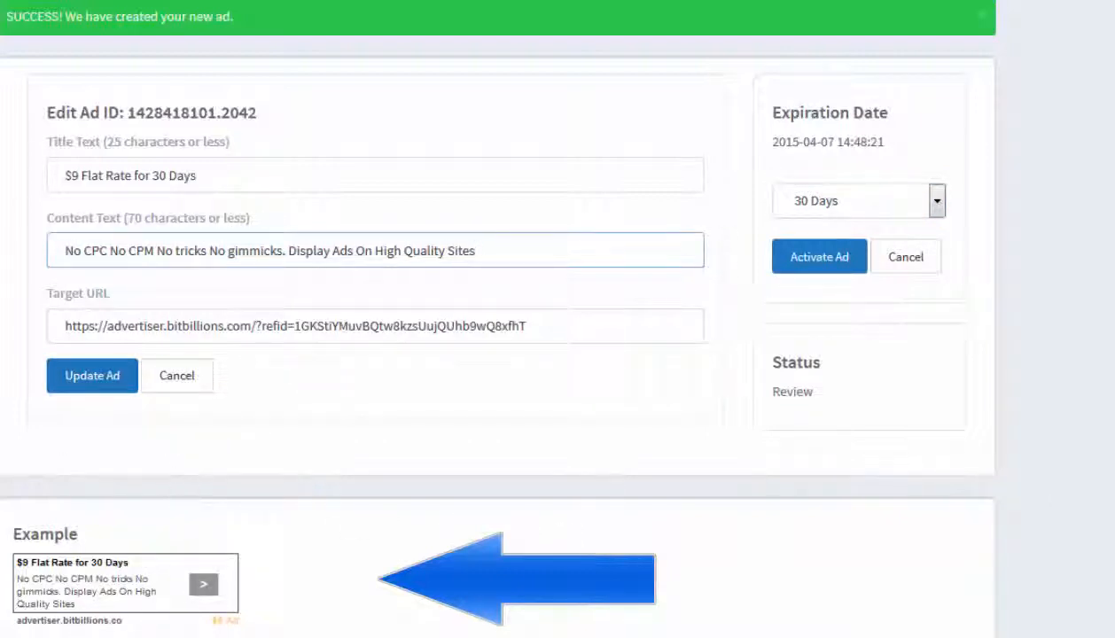
pyautogui.doubleClick(456, 251)
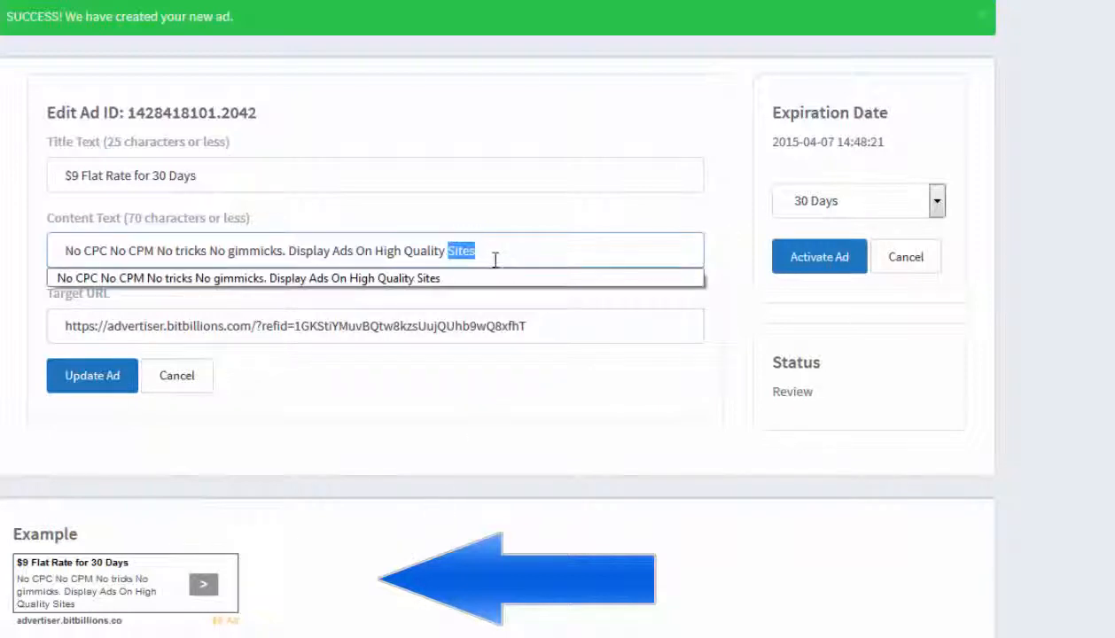
pyautogui.press('BackSpace')
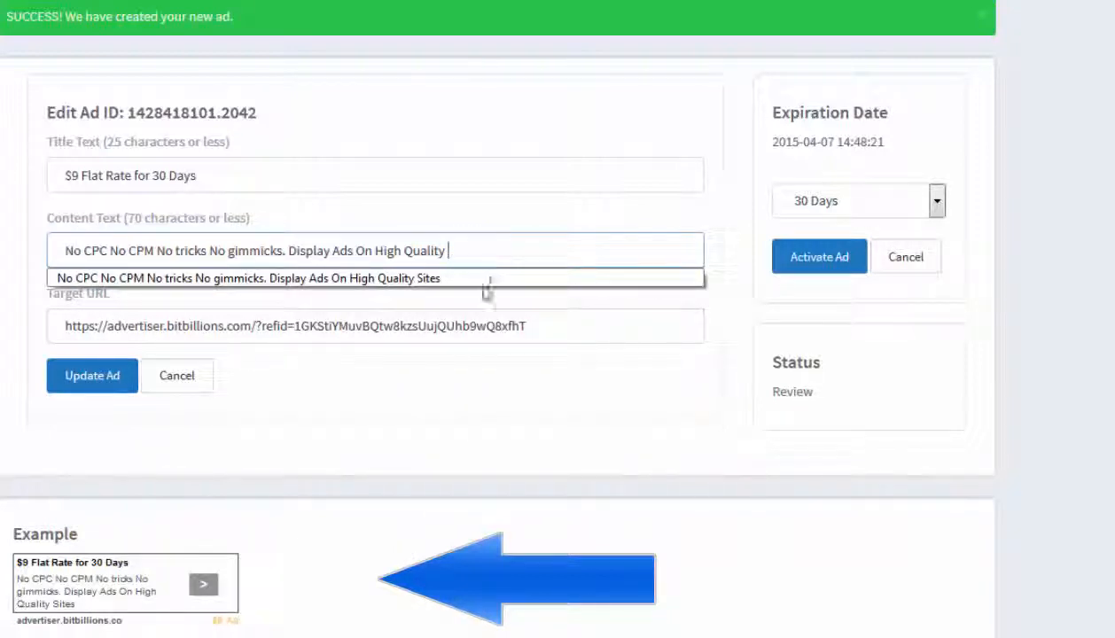
pyautogui.click(92, 376)
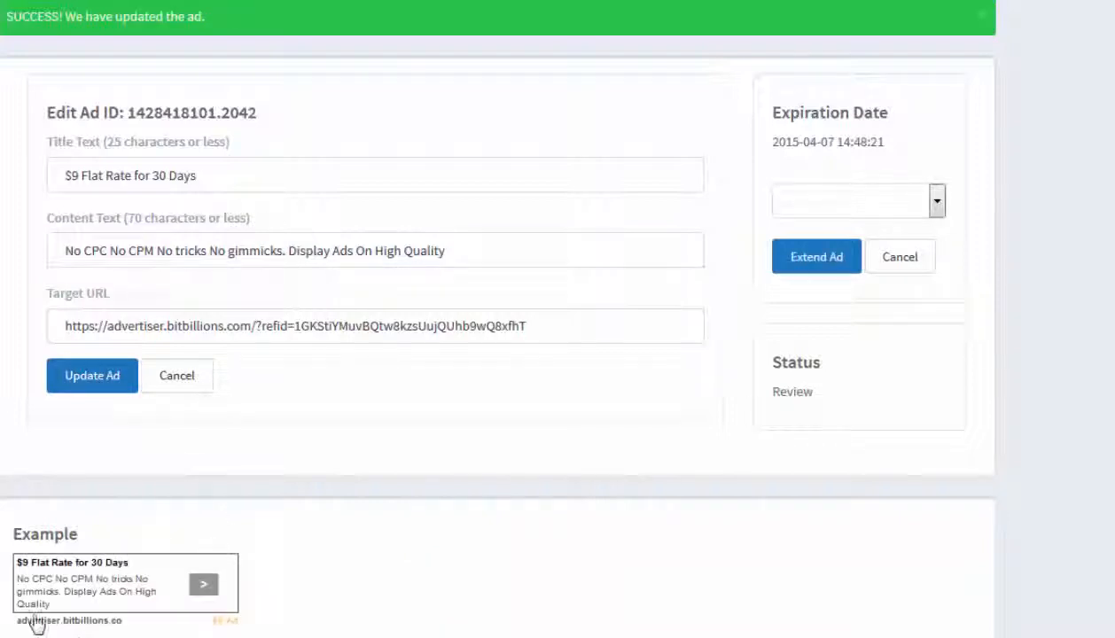
# Restore the content text ending in "High Quality Sites" and update the ad again
pyautogui.doubleClick(486, 245)
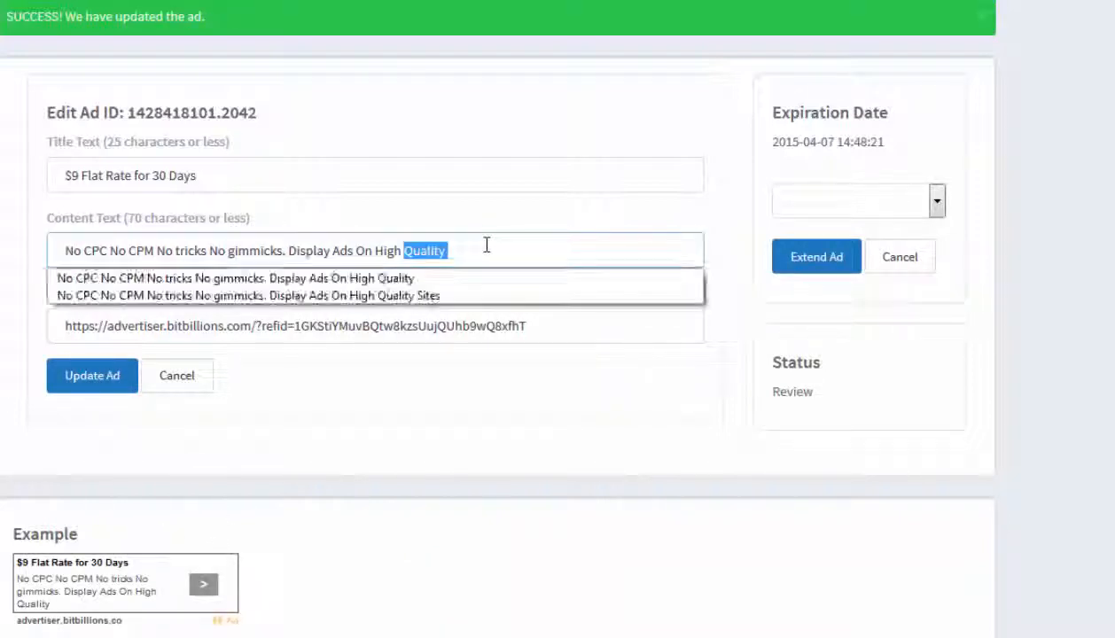
pyautogui.click(416, 296)
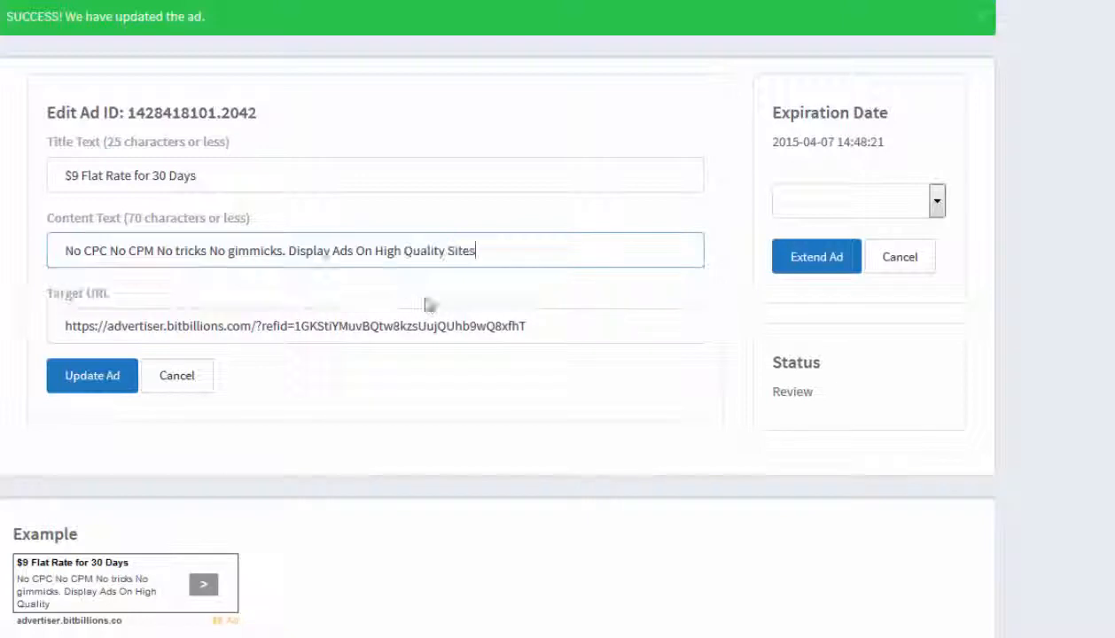
pyautogui.click(97, 379)
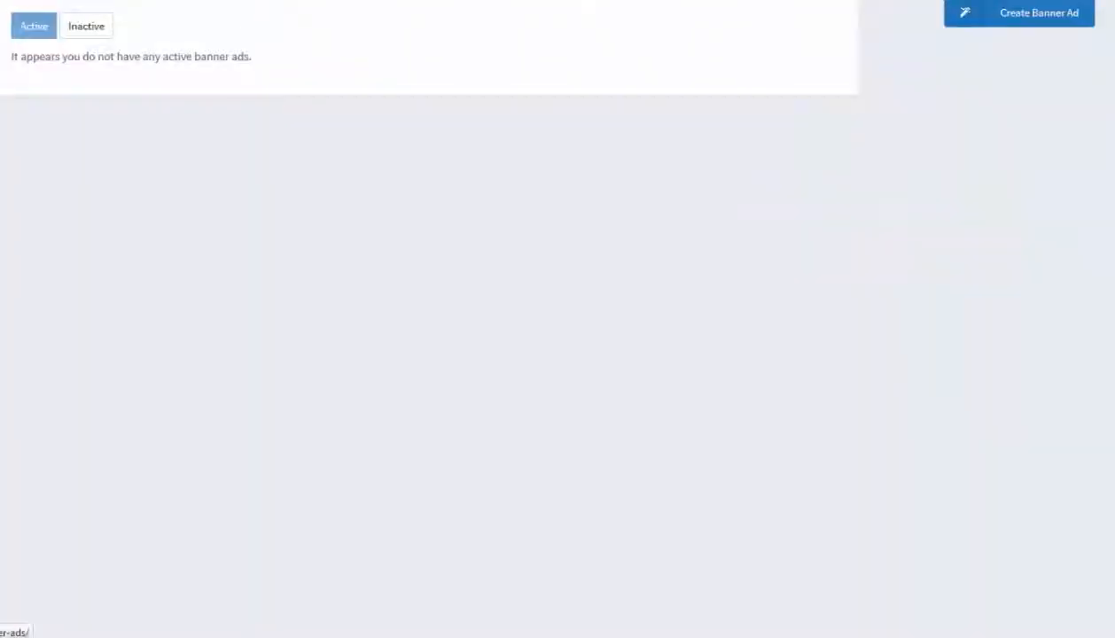
# Create a banner ad titled "$9 Flat Rate for 30 Days" with the referral target URL and size 160×600
pyautogui.click(1021, 13)
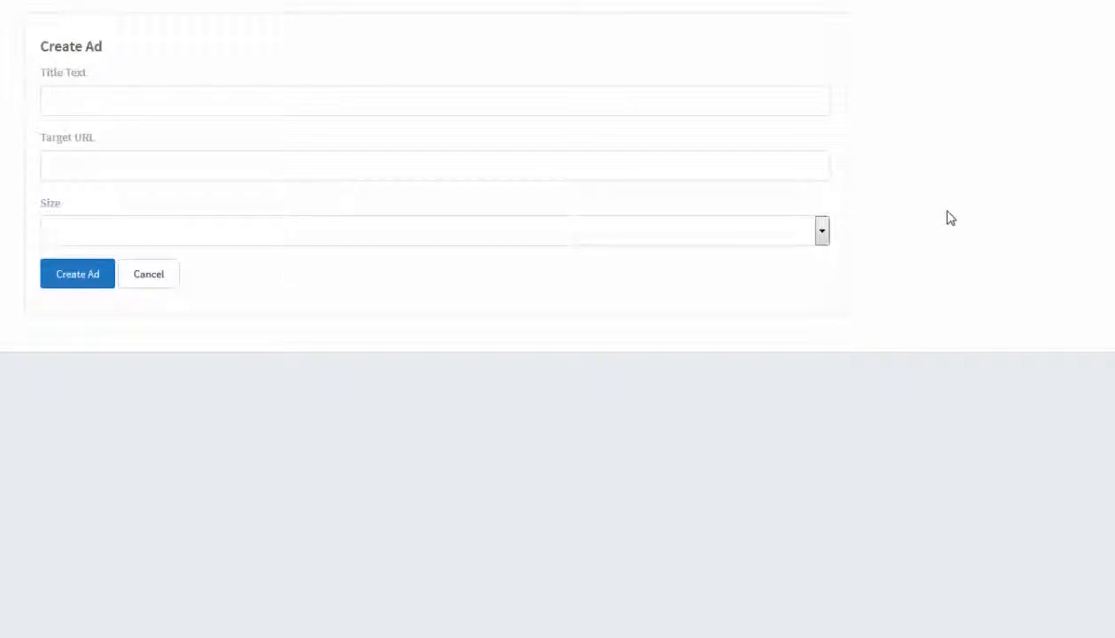
pyautogui.click(821, 232)
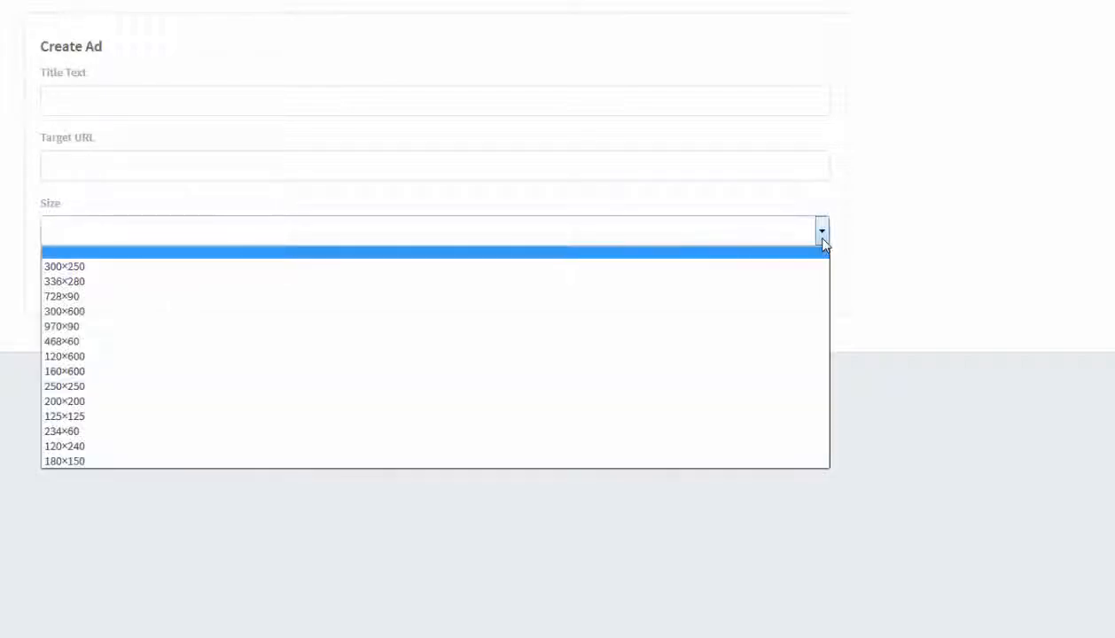
pyautogui.click(600, 376)
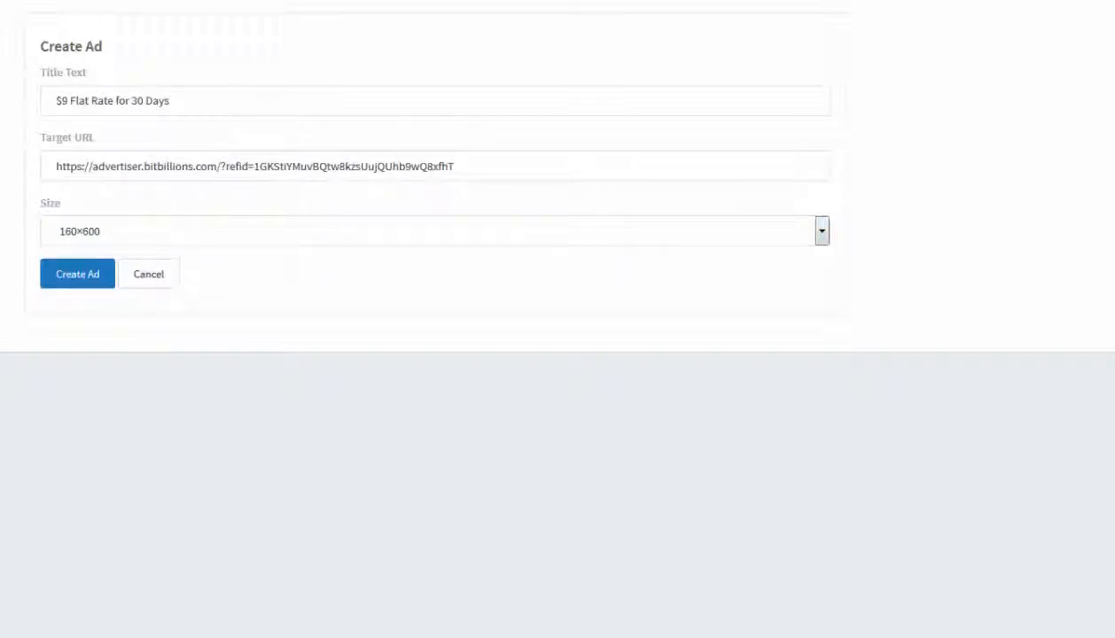
pyautogui.click(69, 279)
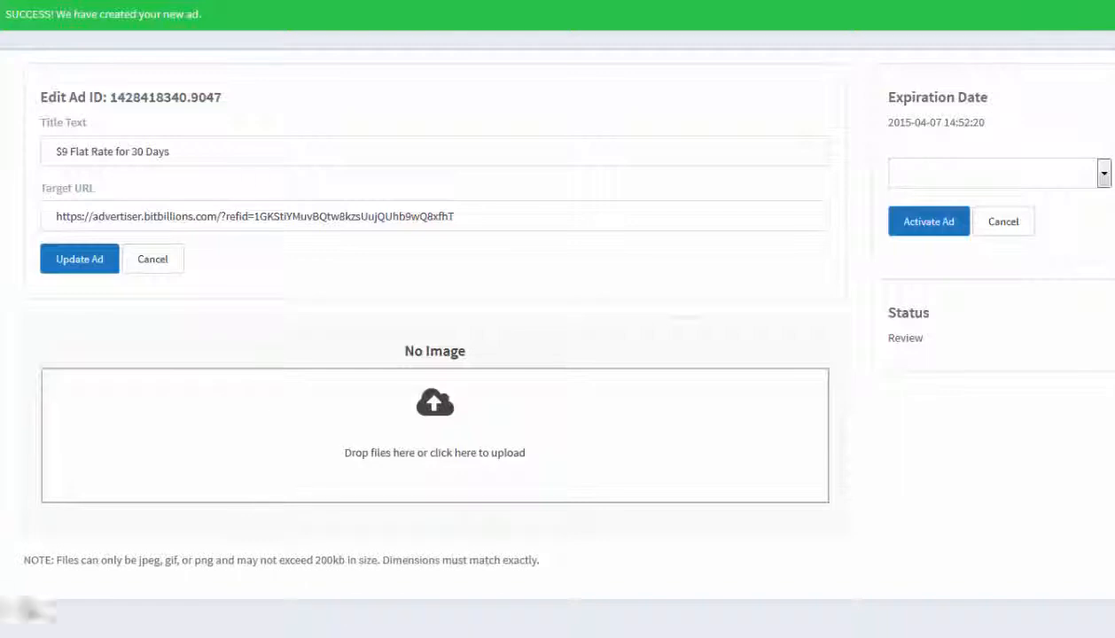
# Upload the 9dollarads image from the Marketing folder as the banner's image
pyautogui.moveTo(168, 637)
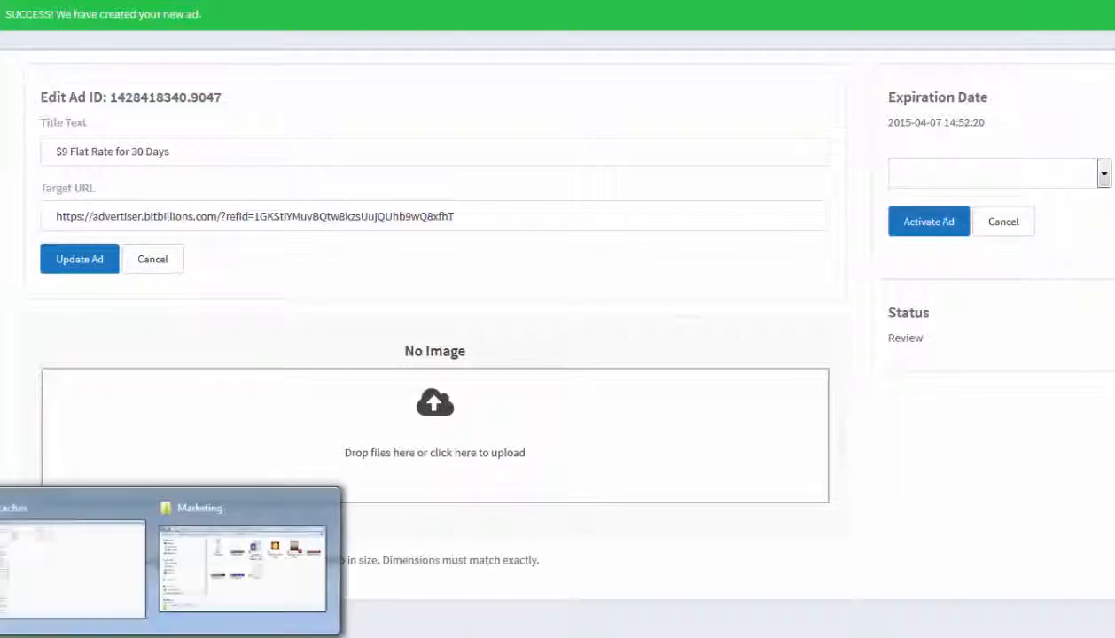
pyautogui.click(262, 611)
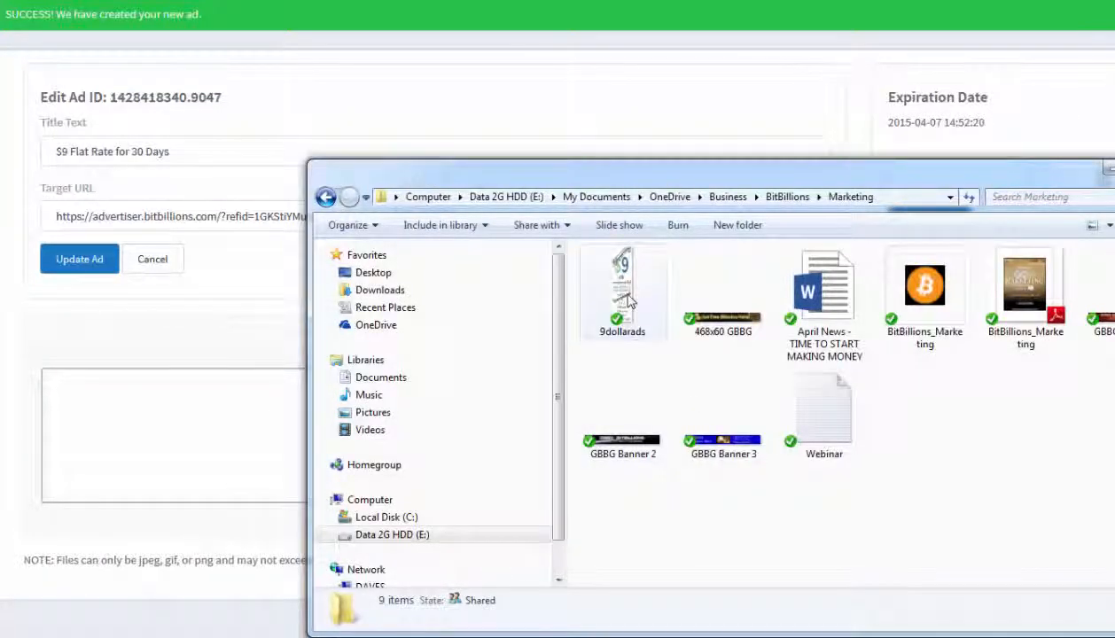
pyautogui.moveTo(623, 292); pyautogui.dragTo(241, 459)
pyautogui.click(137, 334)
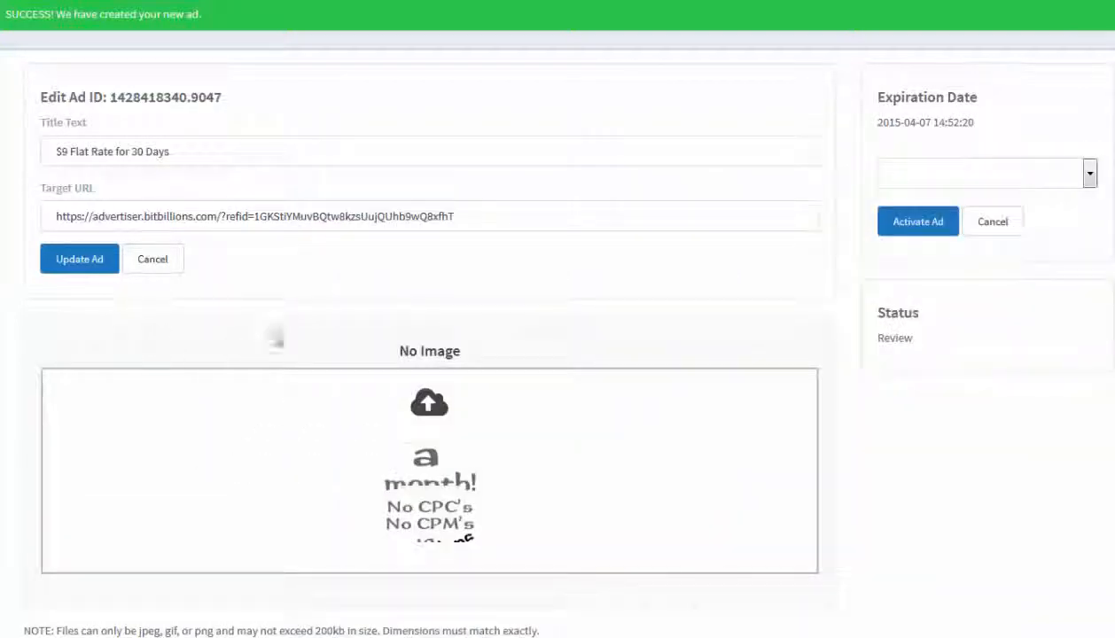
# Scroll through the banner ad page to examine the uploaded image
pyautogui.scroll(-6, 640, 487)
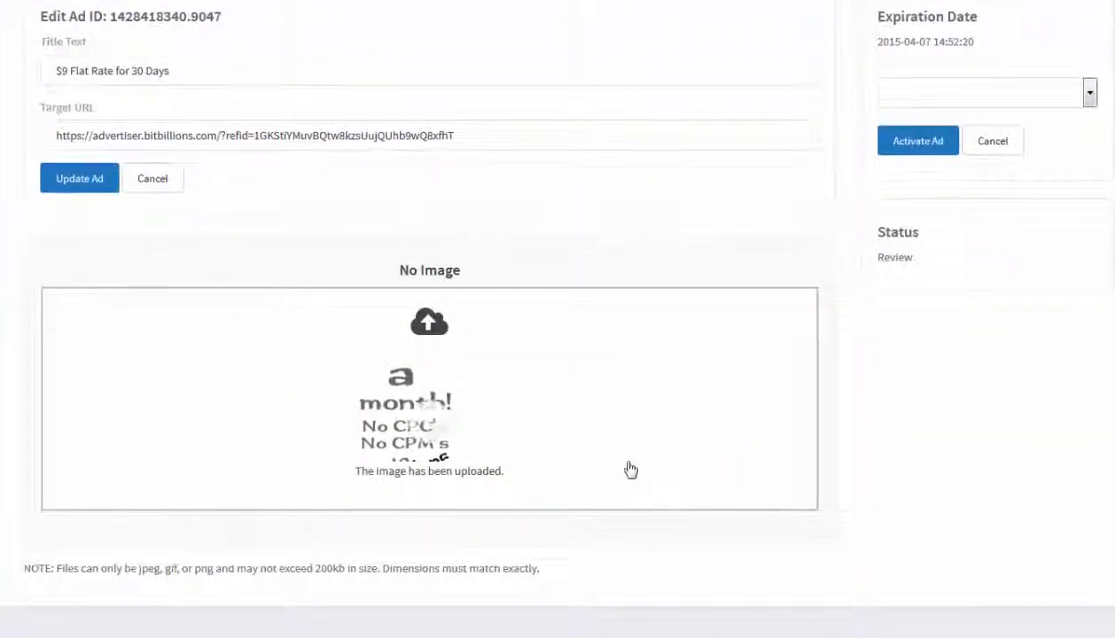
pyautogui.scroll(-1, 422, 320)
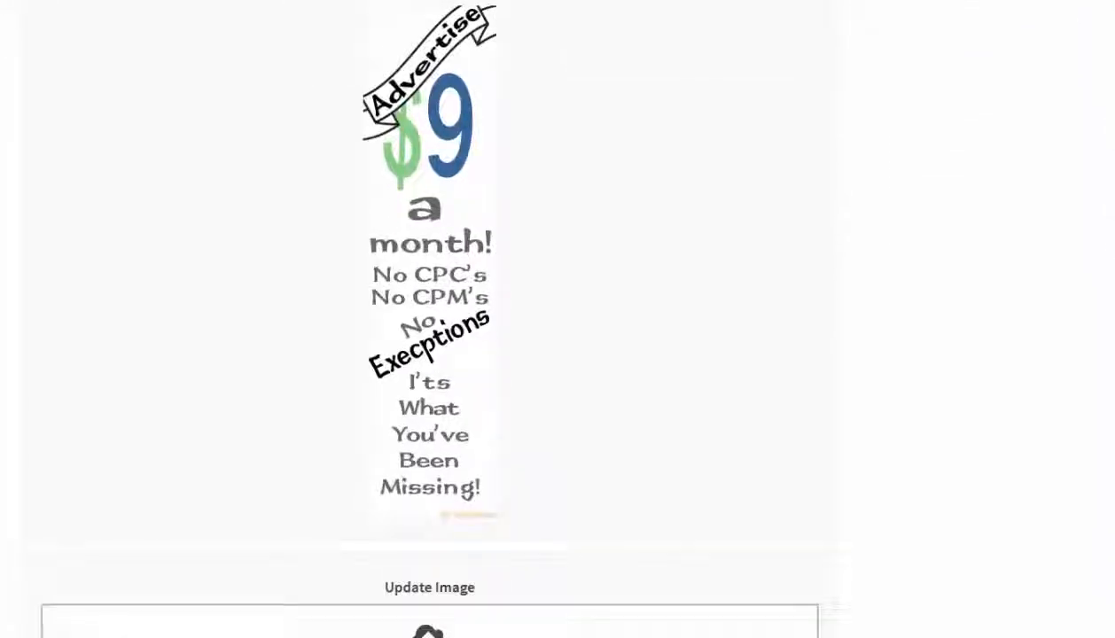
pyautogui.scroll(2, 421, 319)
pyautogui.scroll(-1, 422, 319)
pyautogui.scroll(-3, 425, 319)
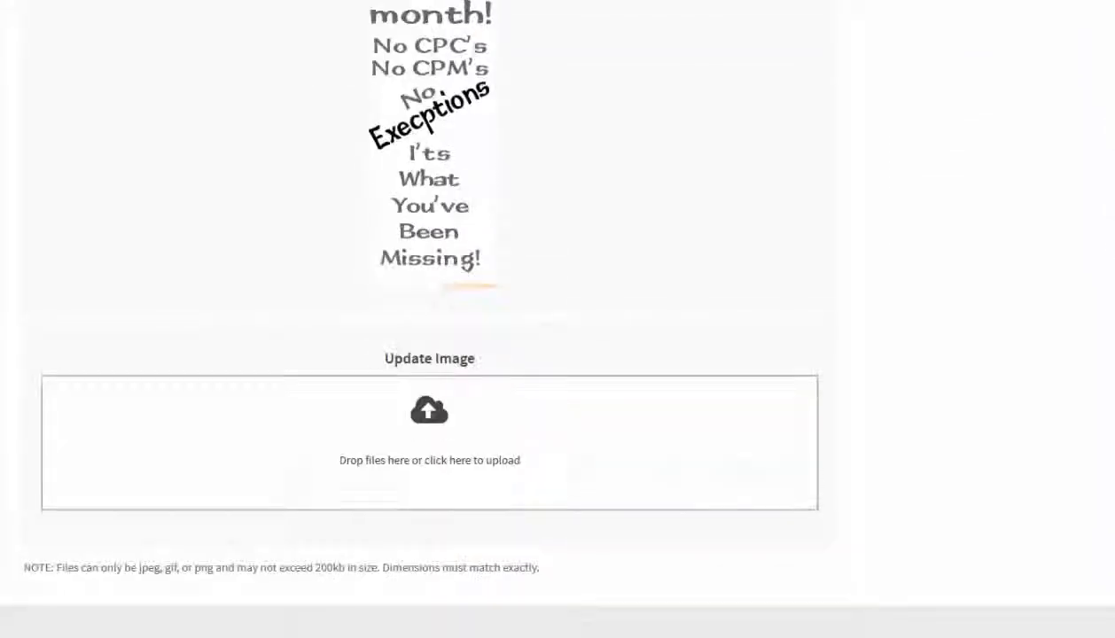
pyautogui.scroll(2, 426, 319)
pyautogui.scroll(1, 429, 319)
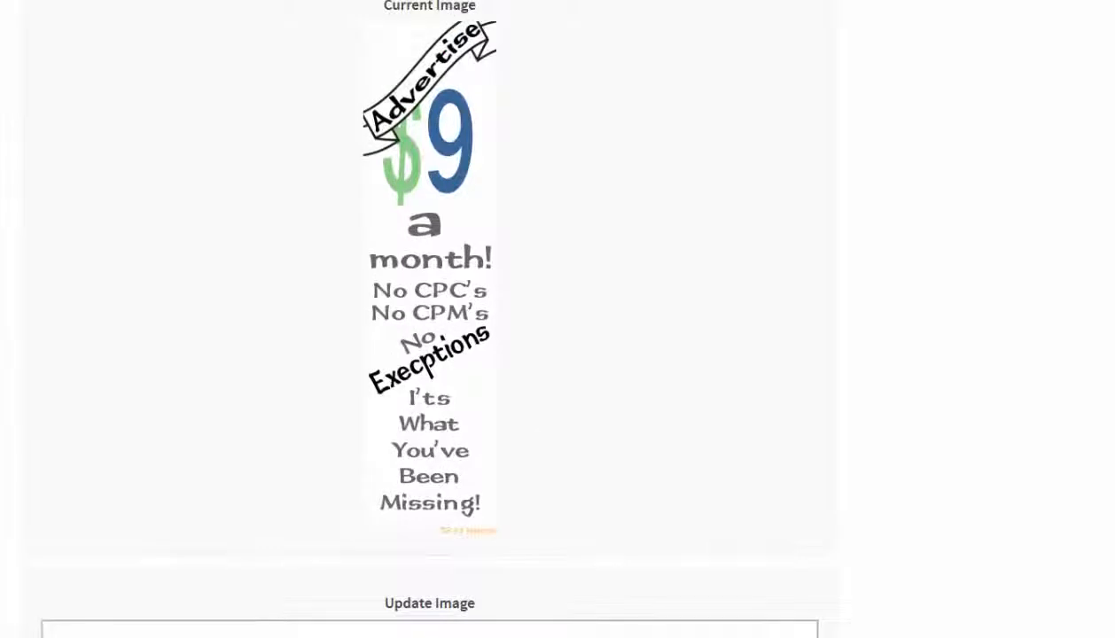
pyautogui.scroll(-3, 425, 319)
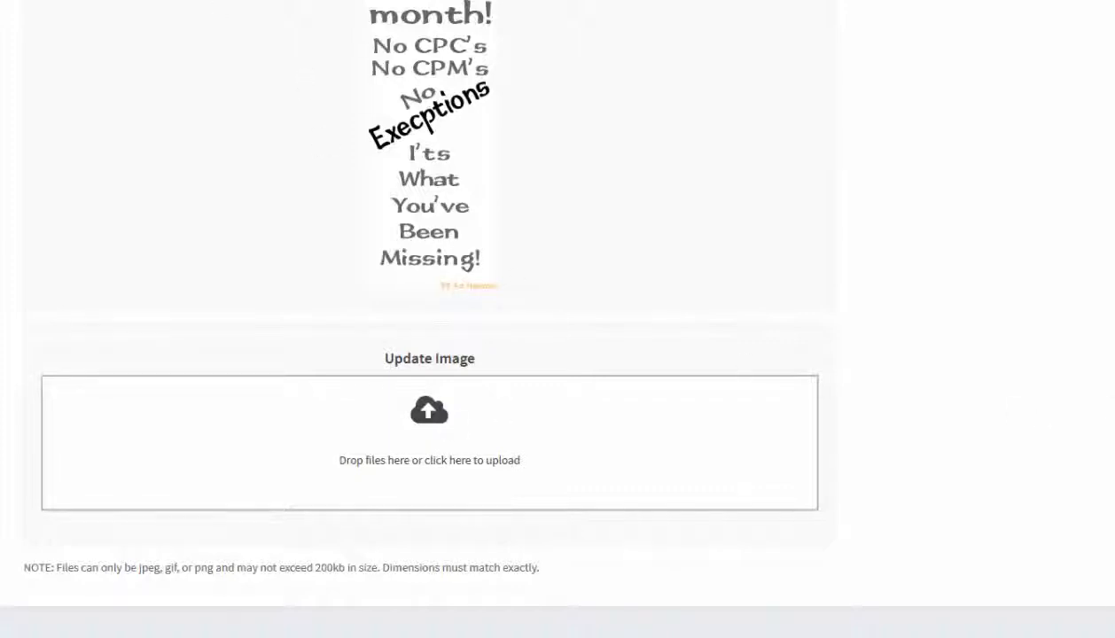
pyautogui.scroll(4, 538, 404)
pyautogui.scroll(-3, 538, 404)
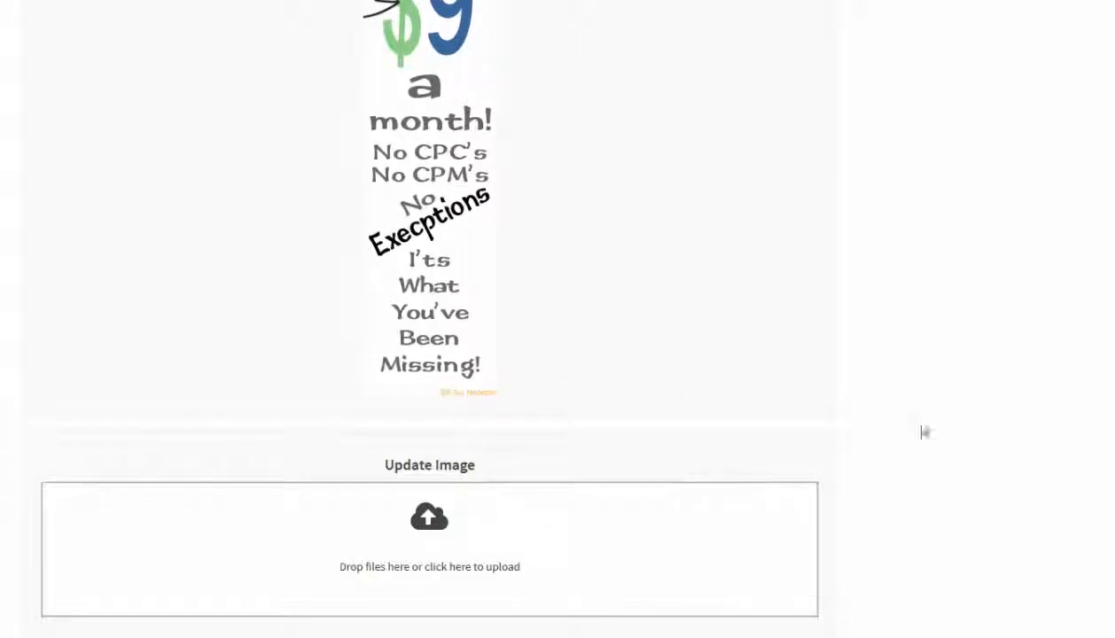
pyautogui.scroll(5, 558, 319)
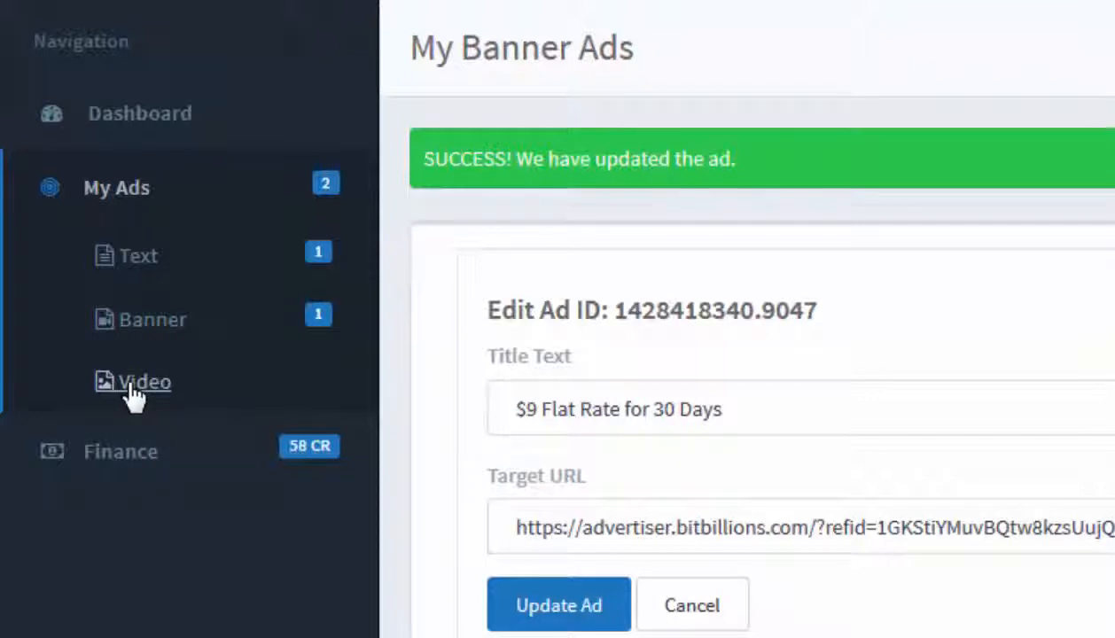
# Start a new video ad and trim its title so it begins with "Fast" instead of "Discover the #1"
pyautogui.click(131, 384)
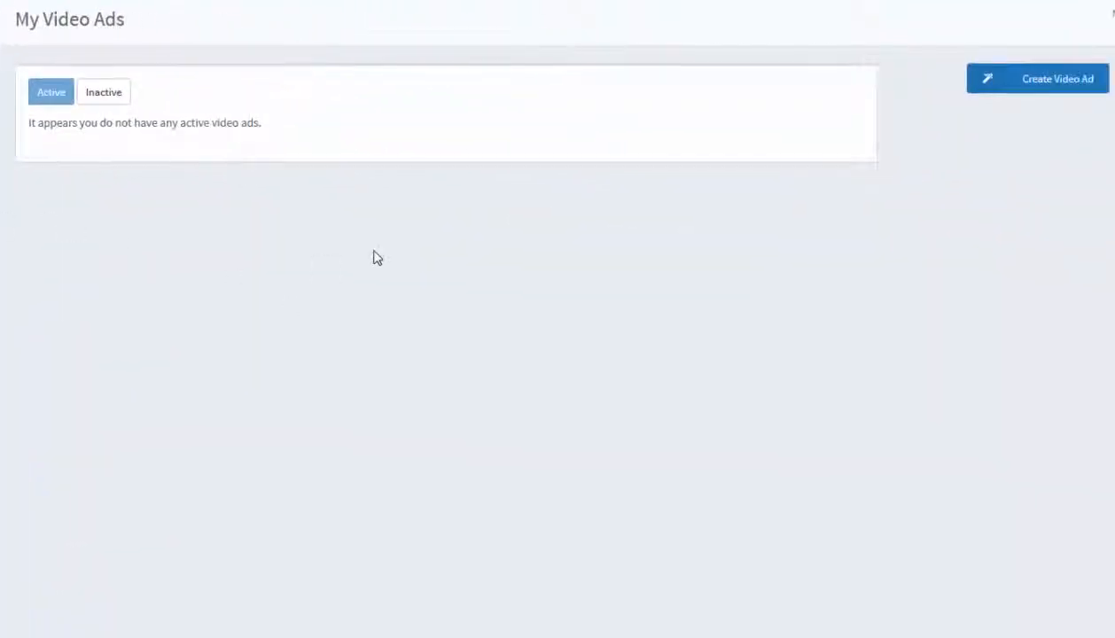
pyautogui.click(1057, 87)
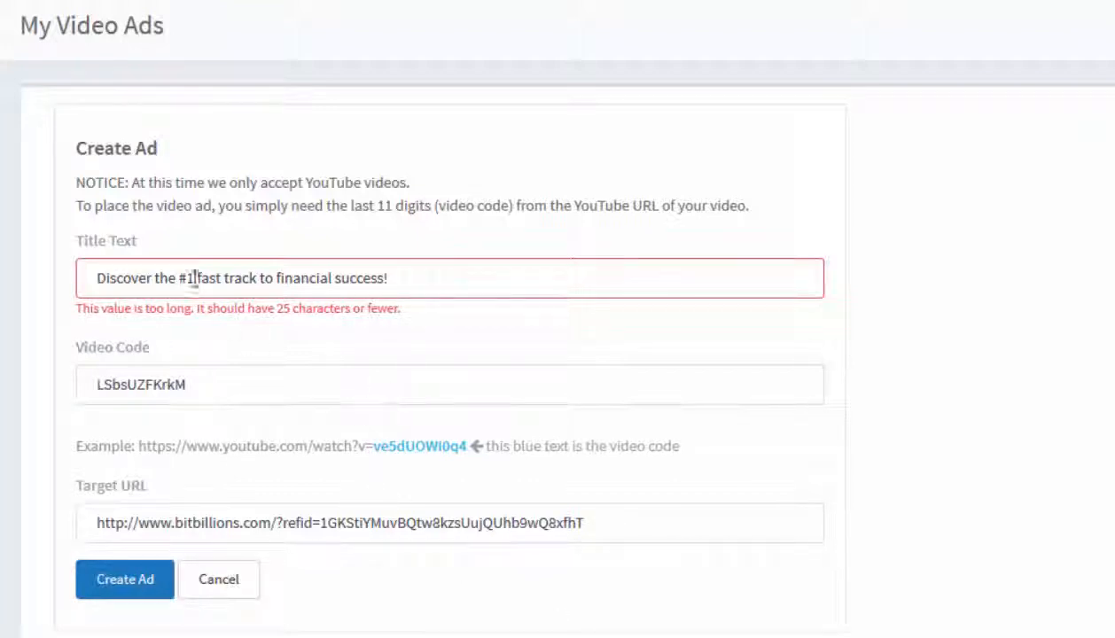
pyautogui.moveTo(203, 277); pyautogui.dragTo(78, 279)
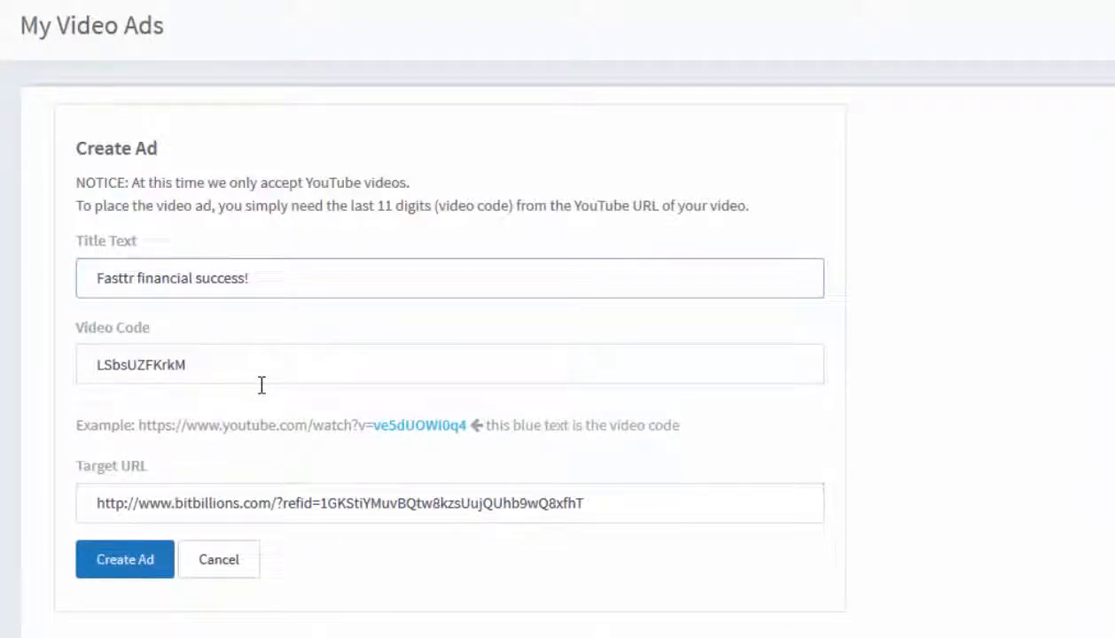
pyautogui.press('BackSpace')
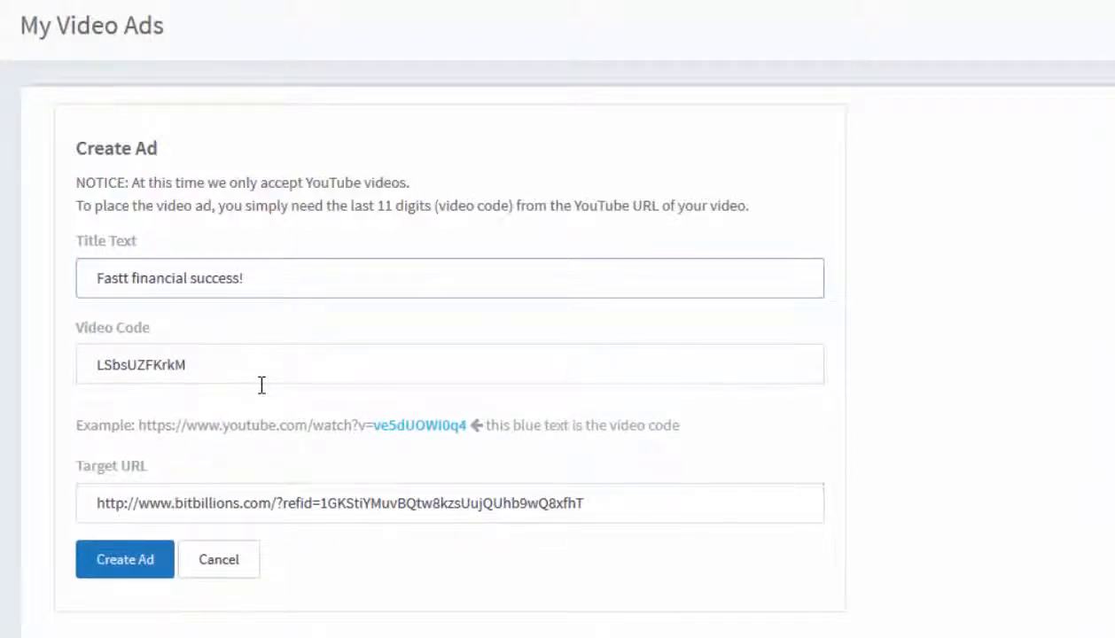
pyautogui.press('BackSpace')
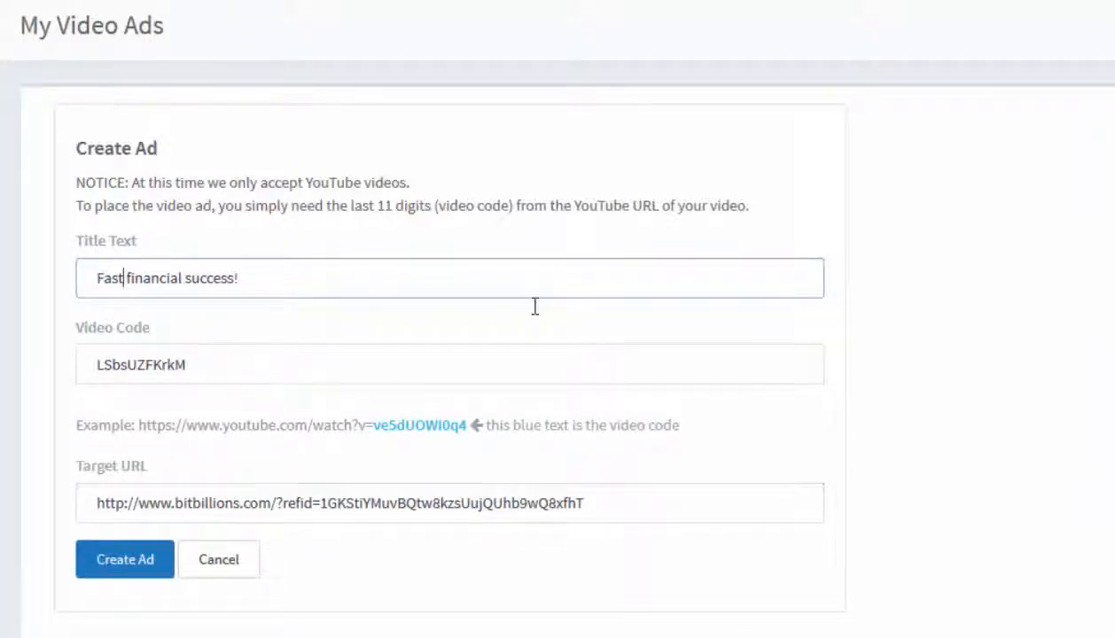
# Capitalize the title to "Fast Financial Success!" and create the video ad
pyautogui.press('Right')
pyautogui.press('Delete')
pyautogui.write('F')
pyautogui.press('Right')
pyautogui.press('Right')
pyautogui.press('Right')
pyautogui.press('Right')
pyautogui.press('Right')
pyautogui.press('Right')
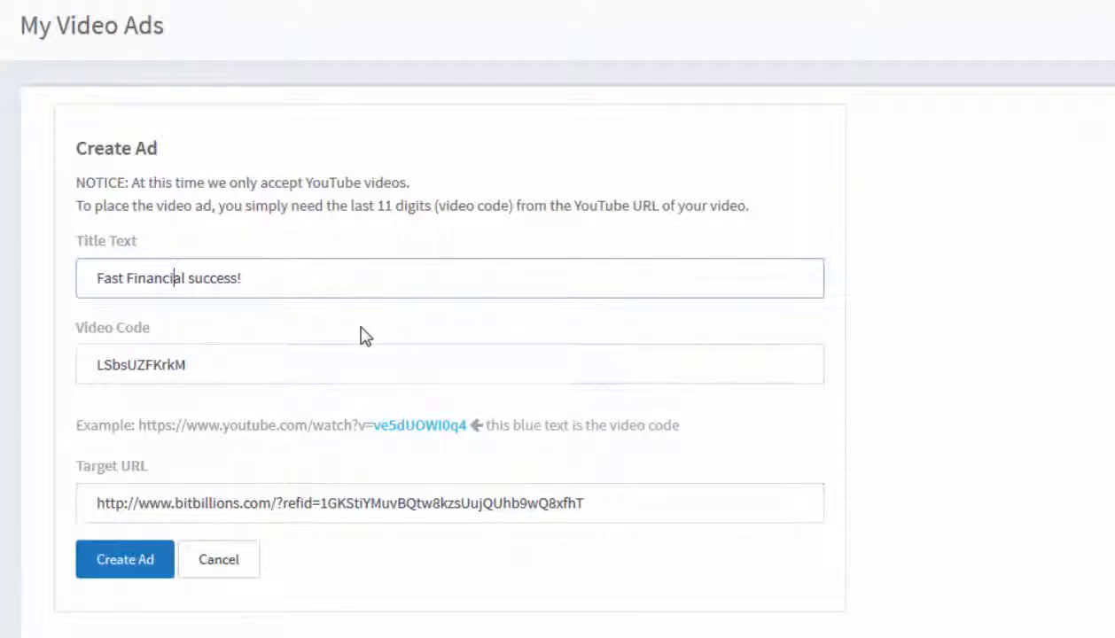
pyautogui.press('Right')
pyautogui.press('Right')
pyautogui.press('Right')
pyautogui.press('Delete')
pyautogui.write('S')
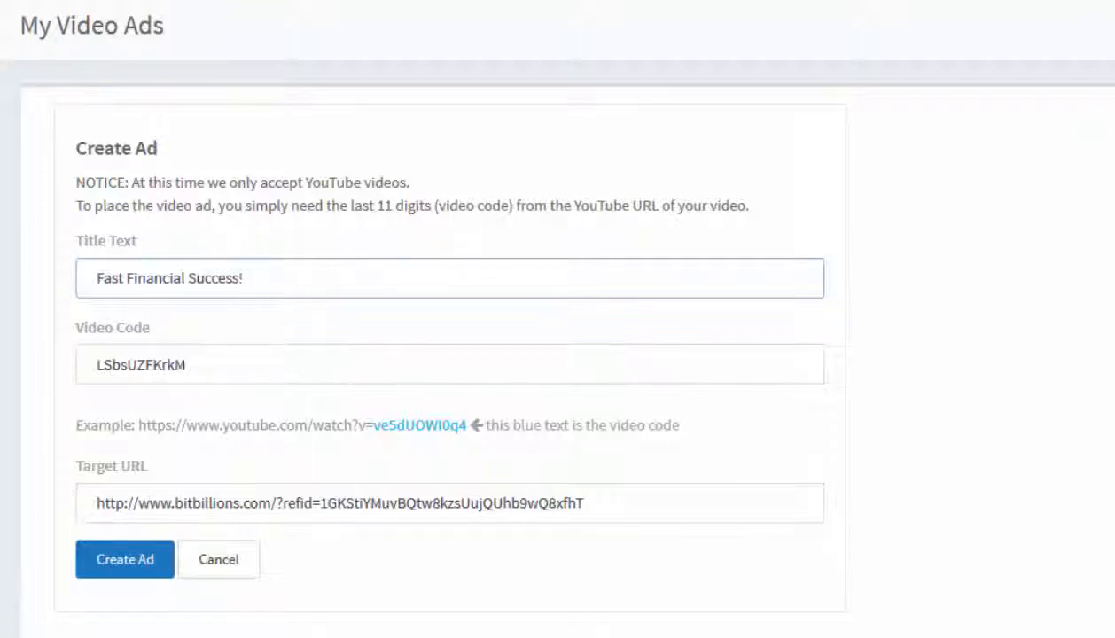
pyautogui.click(130, 568)
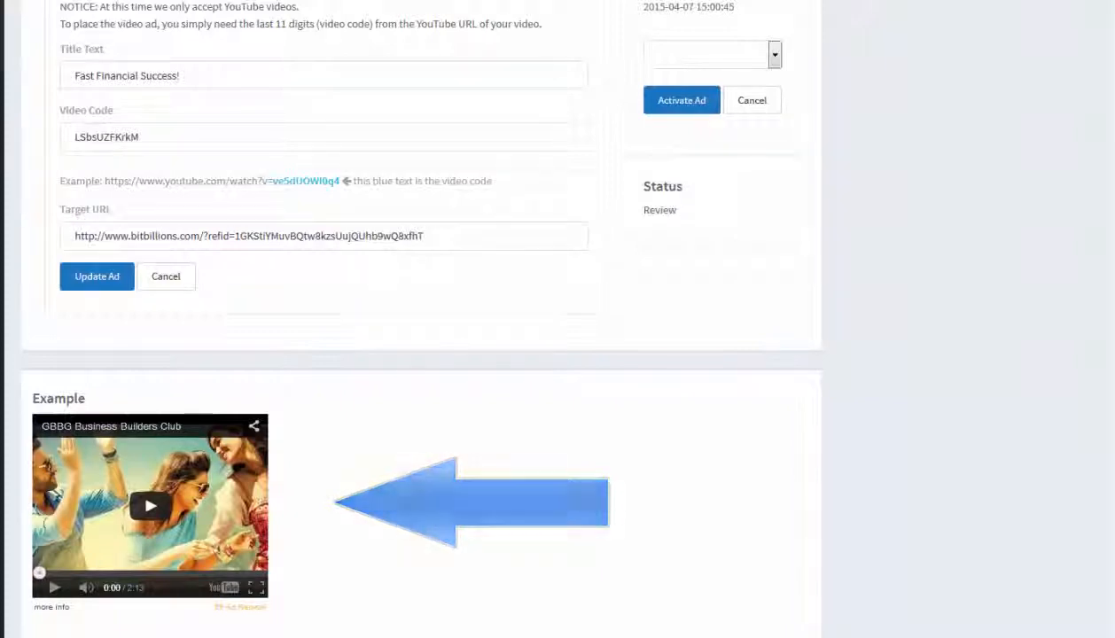
# Activate the inactive "$9 Flat Rate for 30 Days" text ad for 30 Days
pyautogui.scroll(1, 1114, 321)
pyautogui.scroll(1, 1113, 328)
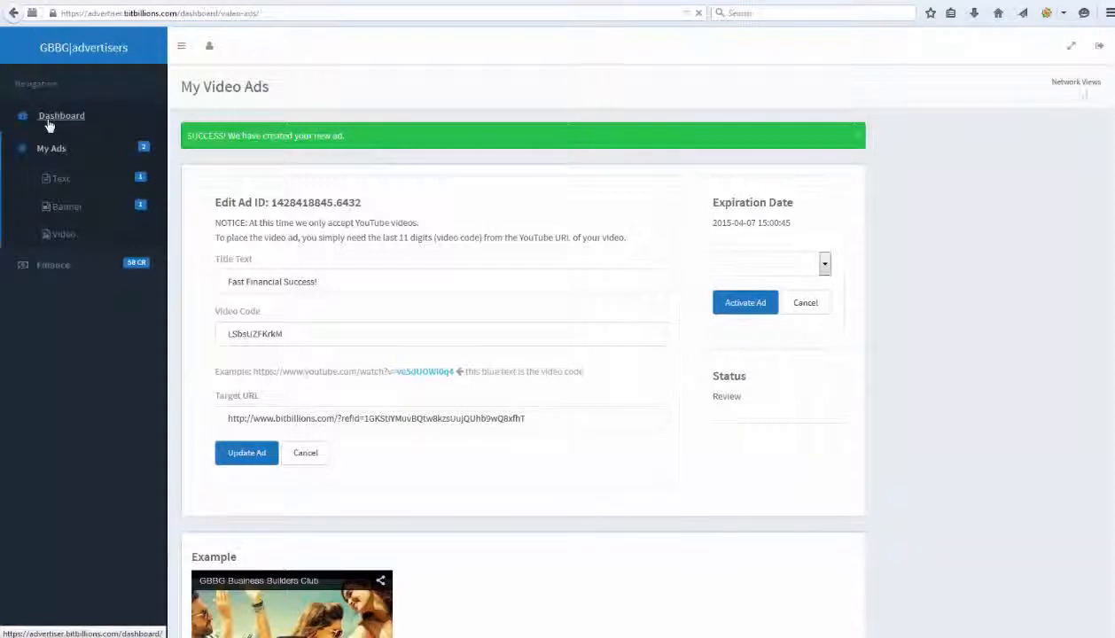
pyautogui.click(49, 123)
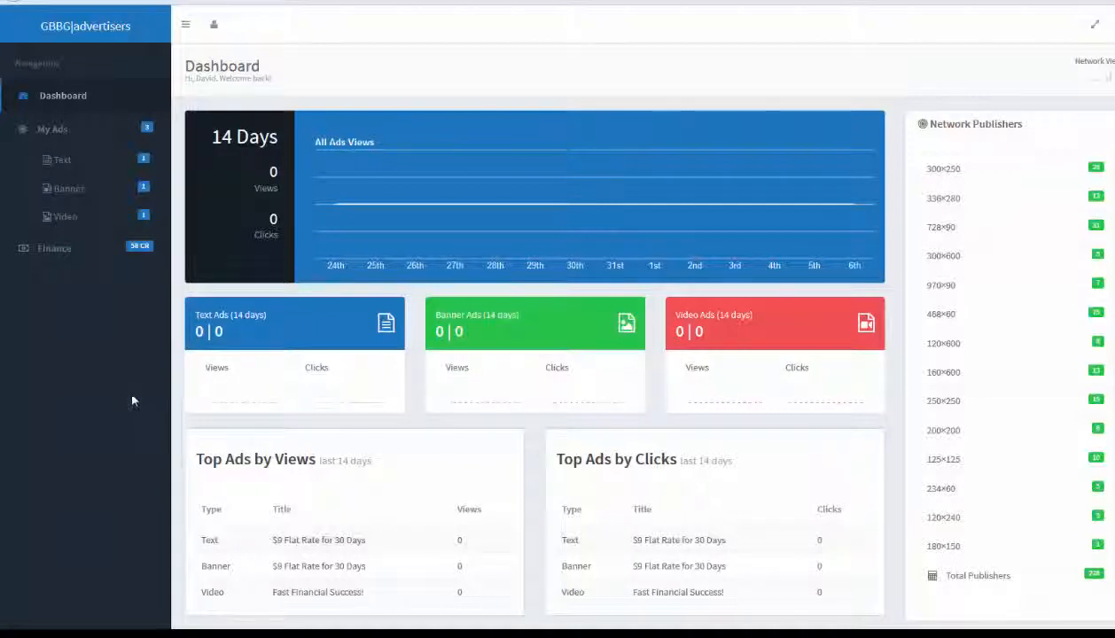
pyautogui.click(62, 163)
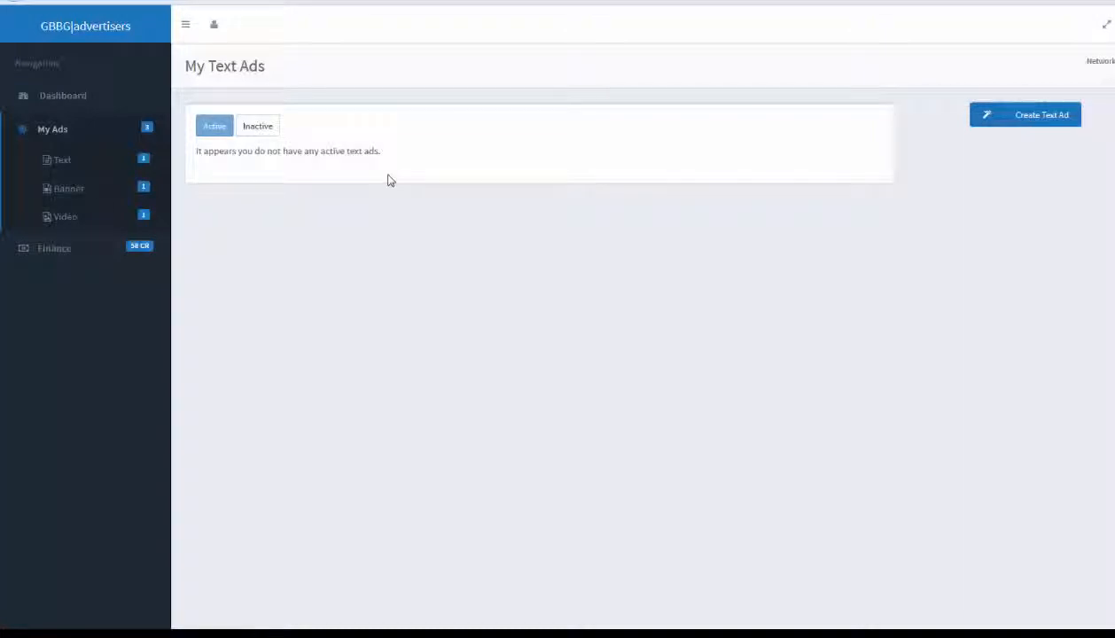
pyautogui.click(262, 127)
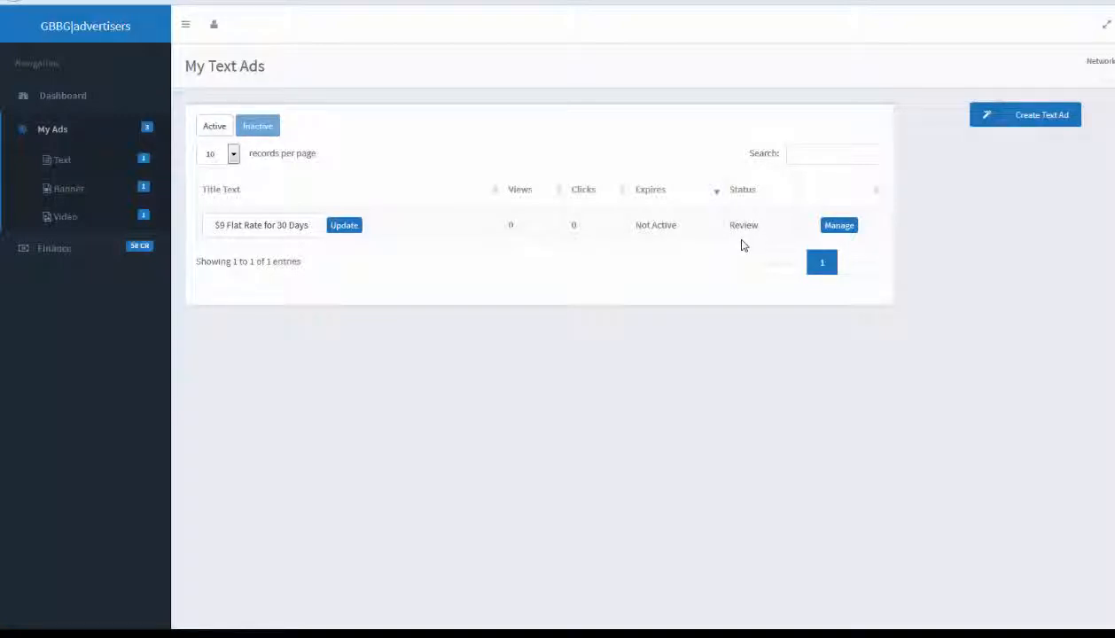
pyautogui.click(839, 226)
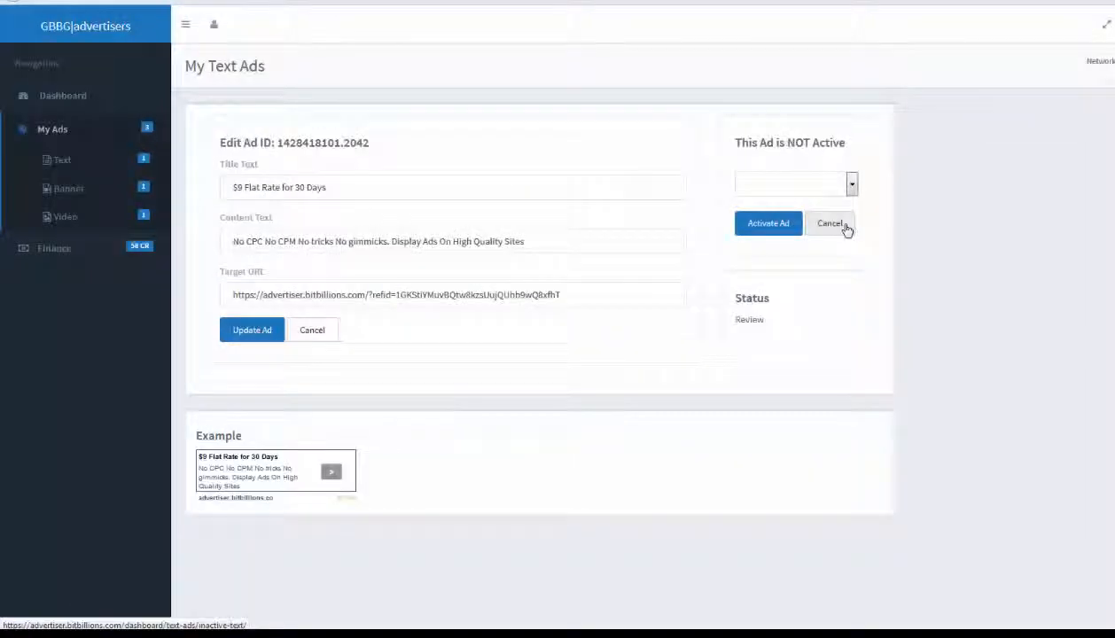
pyautogui.click(813, 184)
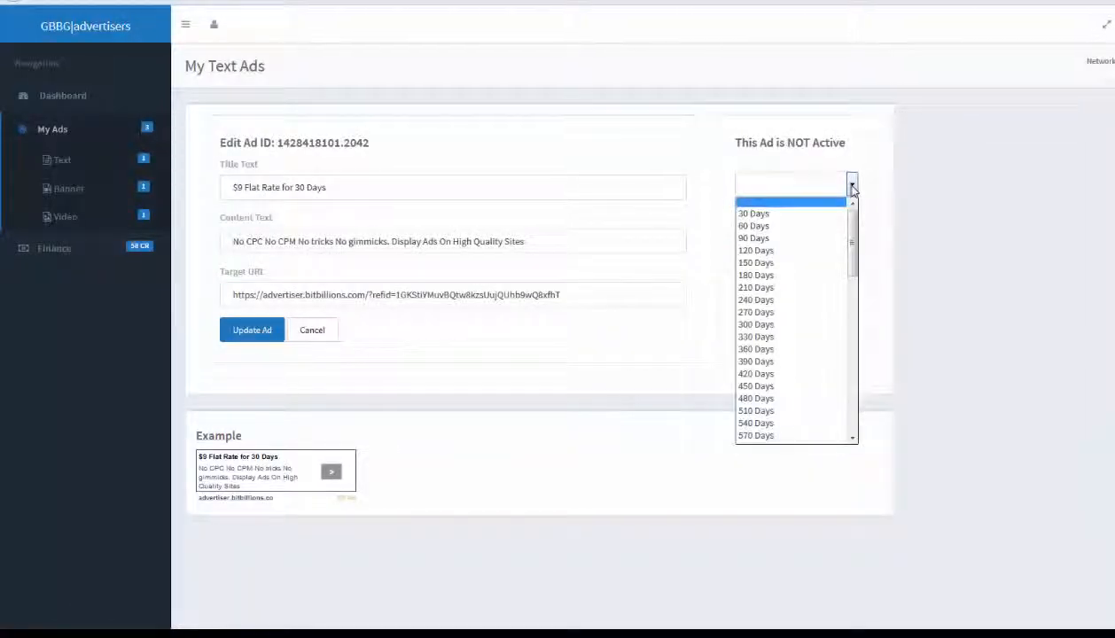
pyautogui.click(809, 216)
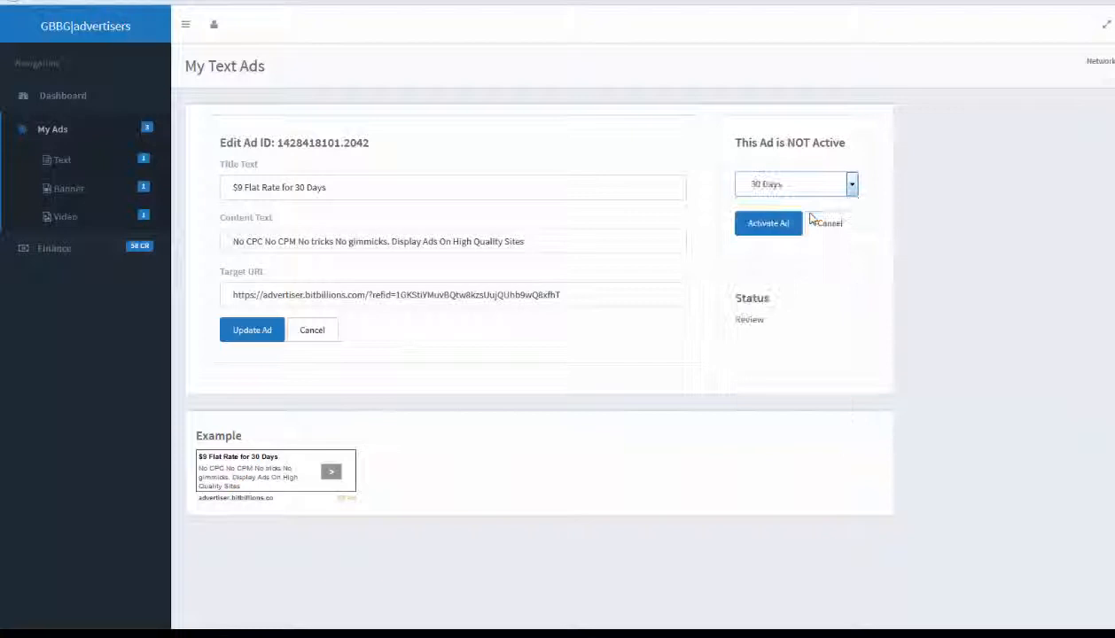
pyautogui.click(758, 228)
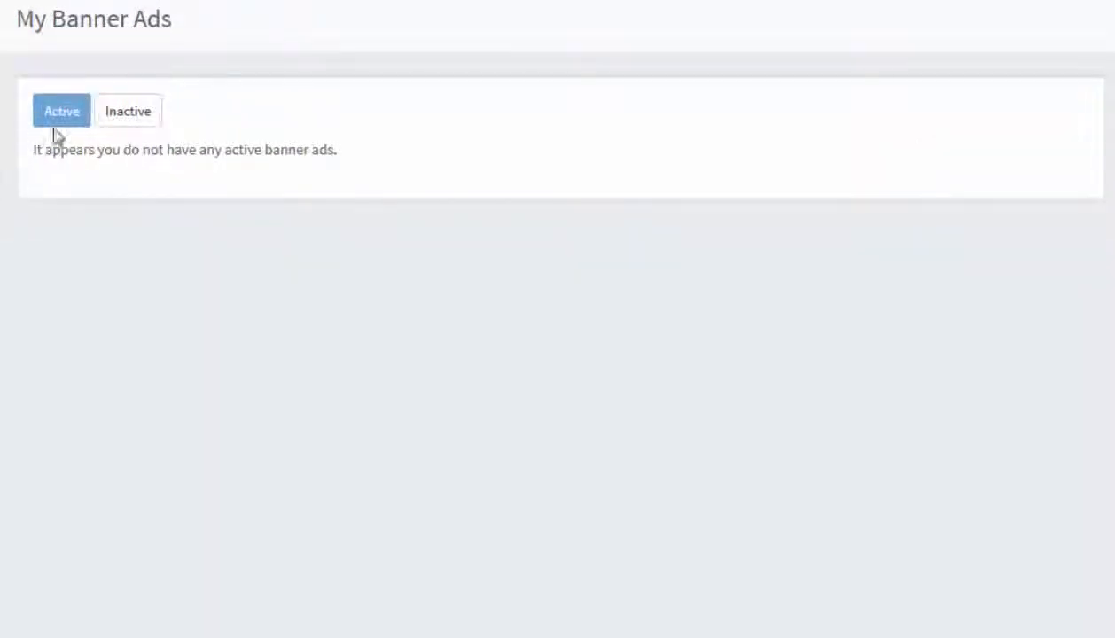
# Review the banner and video ad lists and the dashboard's ad view statistics
pyautogui.click(132, 122)
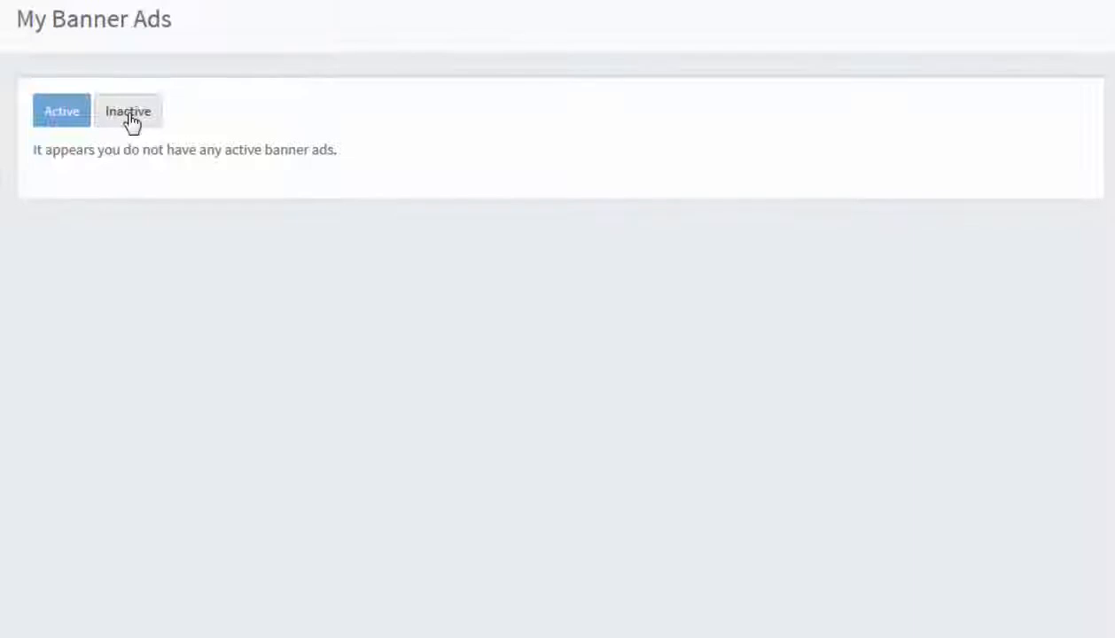
pyautogui.click(131, 121)
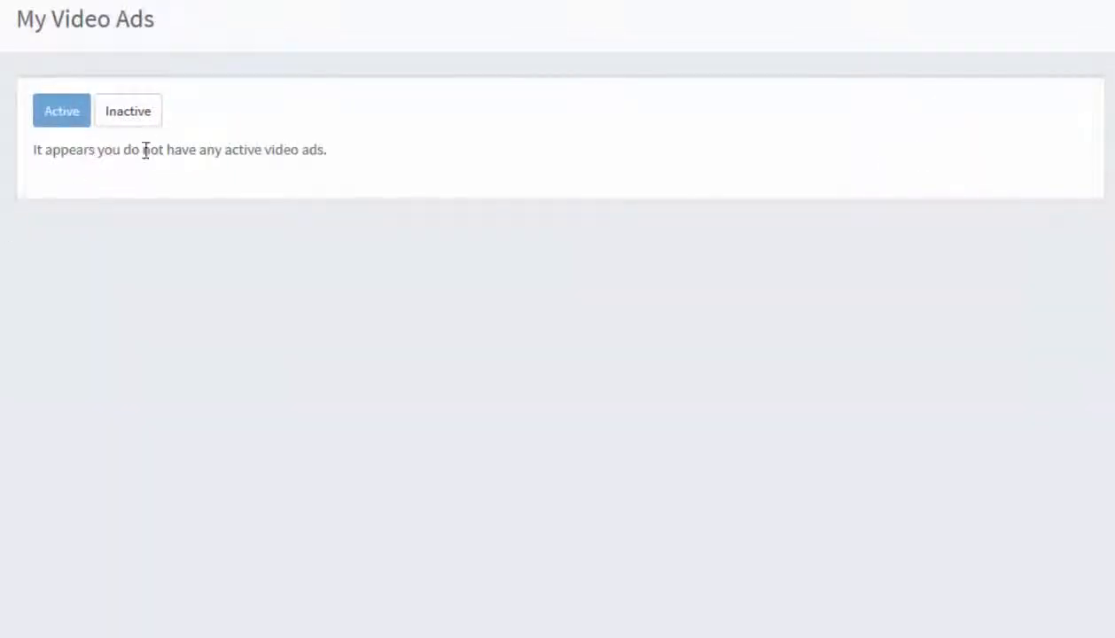
pyautogui.click(149, 125)
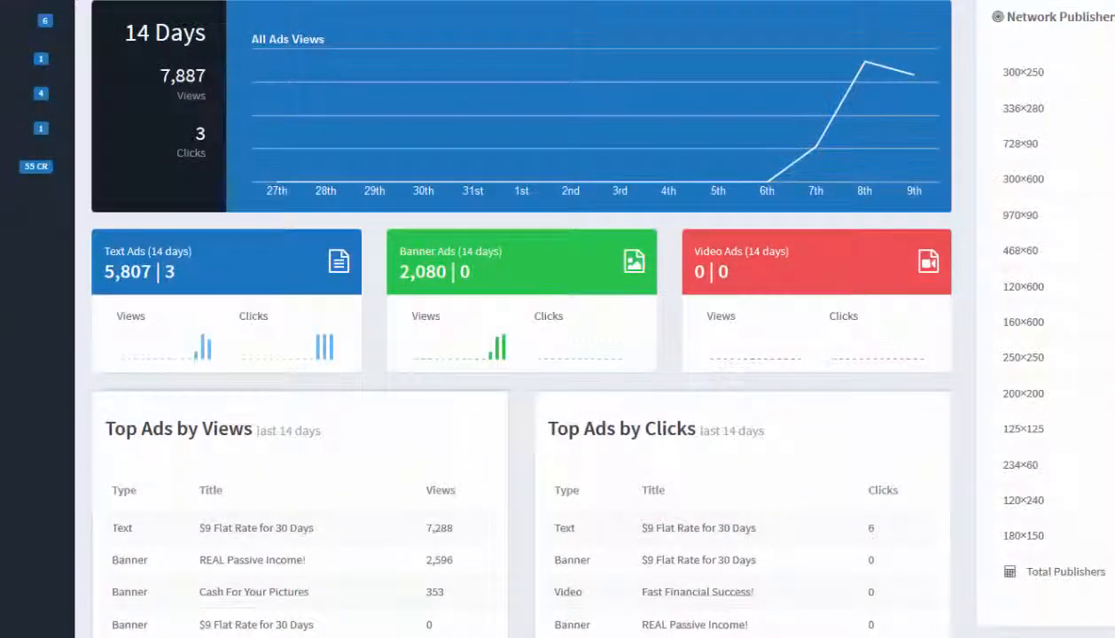
pyautogui.moveTo(450, 111); pyautogui.dragTo(705, 100)
pyautogui.moveTo(621, 36)
pyautogui.mouseDown()
pyautogui.moveTo(672, 51)
pyautogui.moveTo(633, 188)
pyautogui.mouseUp()
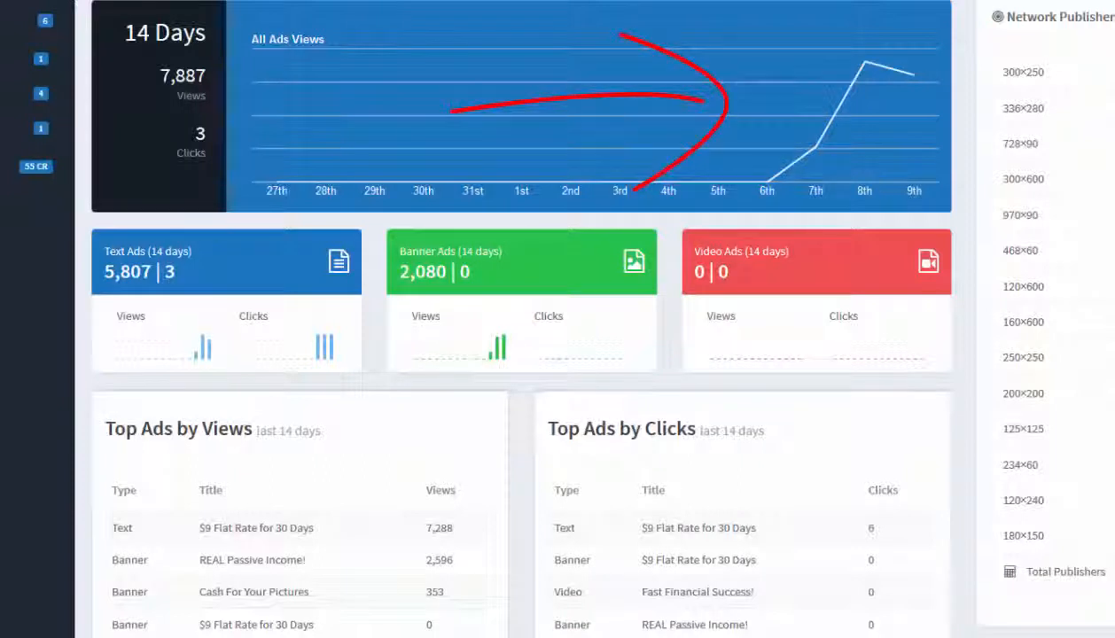